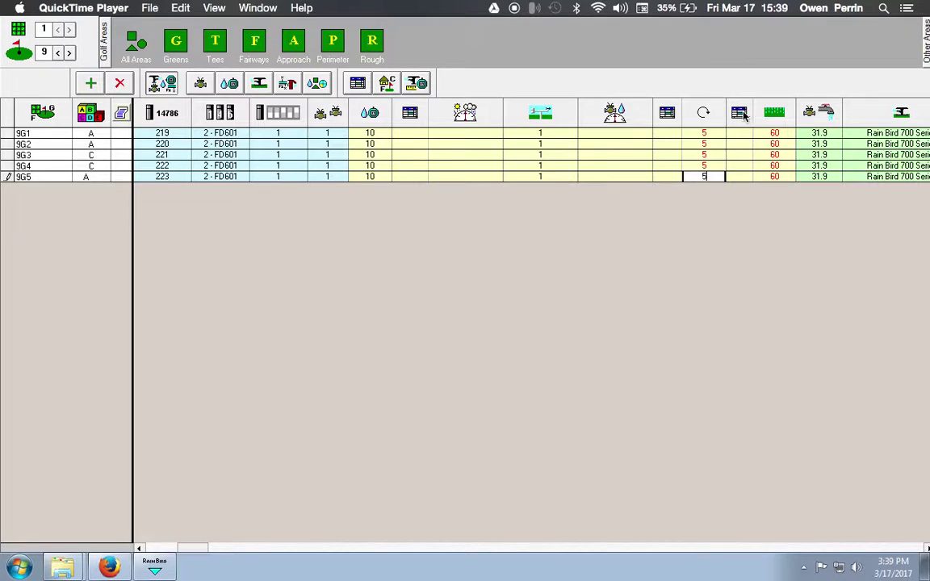
# - Commit 9G5's cycle value of 5 and step Station Detail down to hole 1's greens
pyautogui.click(721, 223)
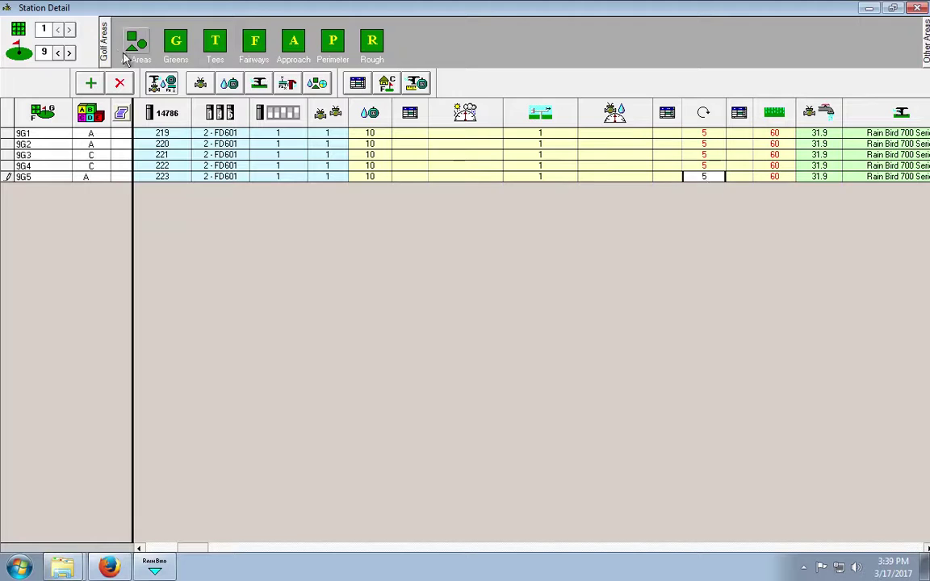
pyautogui.click(61, 52)
pyautogui.click(60, 51)
pyautogui.click(60, 52)
pyautogui.click(59, 52)
pyautogui.click(60, 51)
pyautogui.click(60, 52)
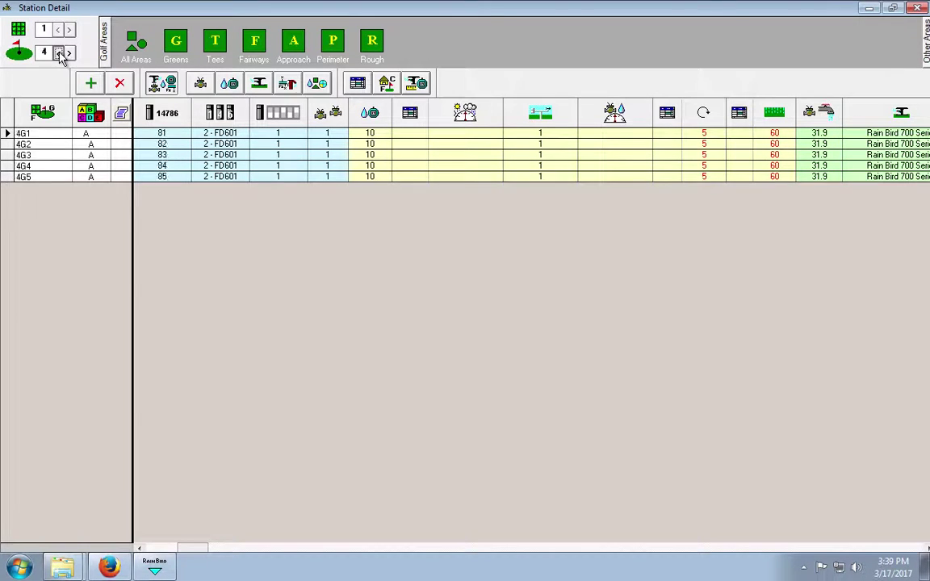
pyautogui.click(60, 53)
pyautogui.click(60, 52)
pyautogui.click(59, 53)
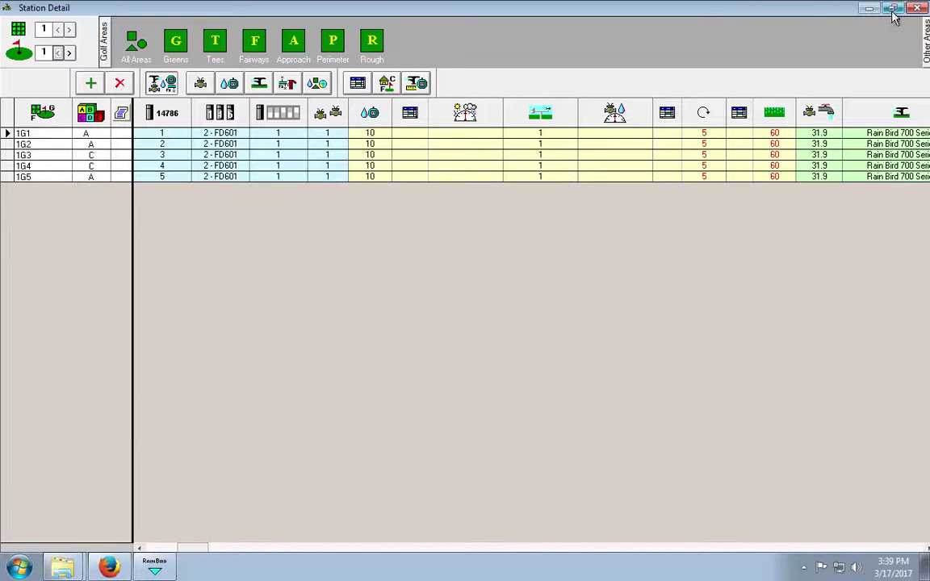
# - Close Station Detail and set the Front 9 Greens program's watering percentage to 200%
pyautogui.click(917, 9)
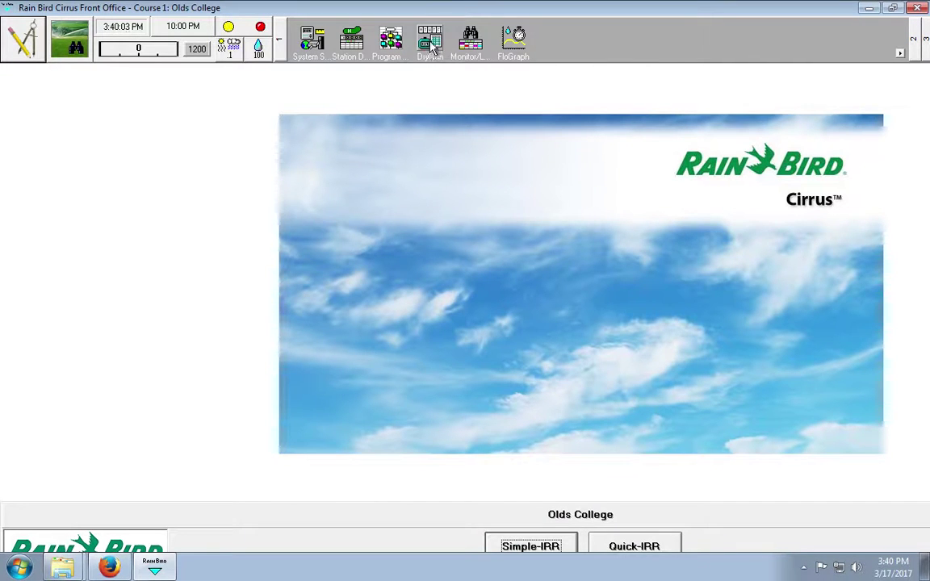
pyautogui.click(391, 42)
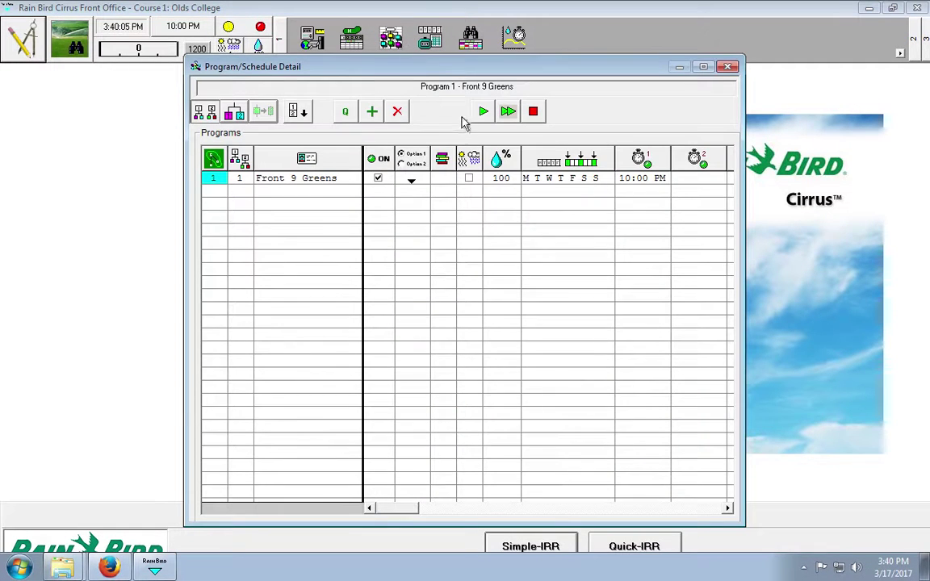
pyautogui.click(502, 181)
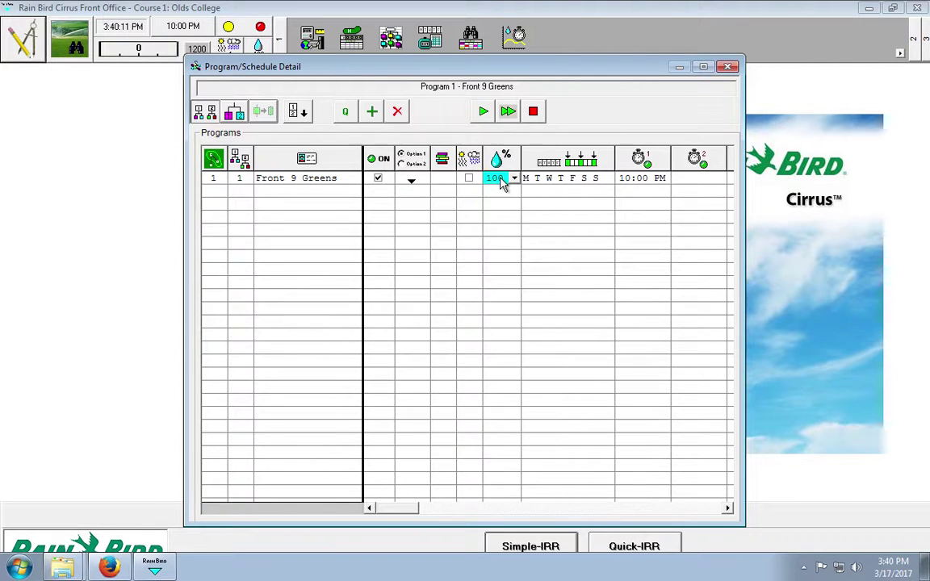
pyautogui.write('2')
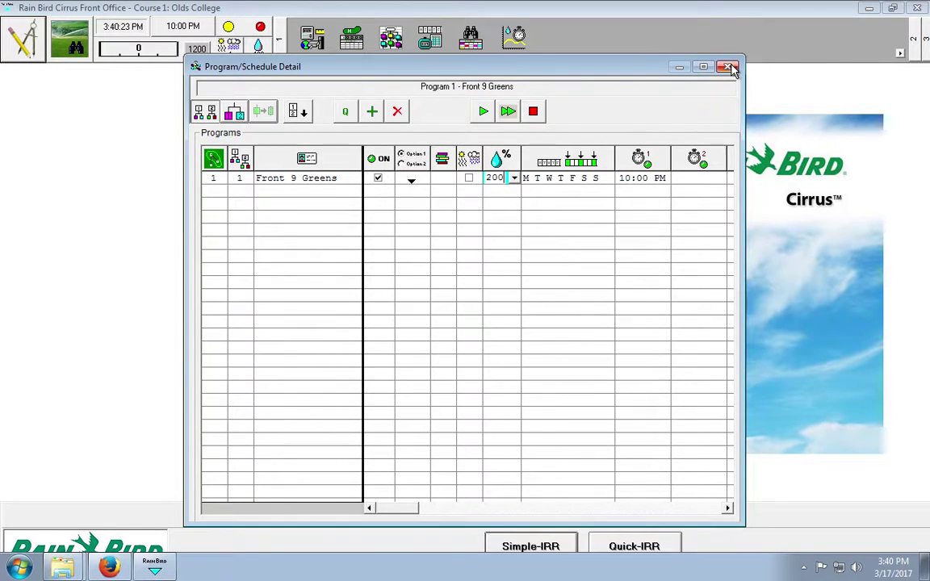
pyautogui.click(679, 66)
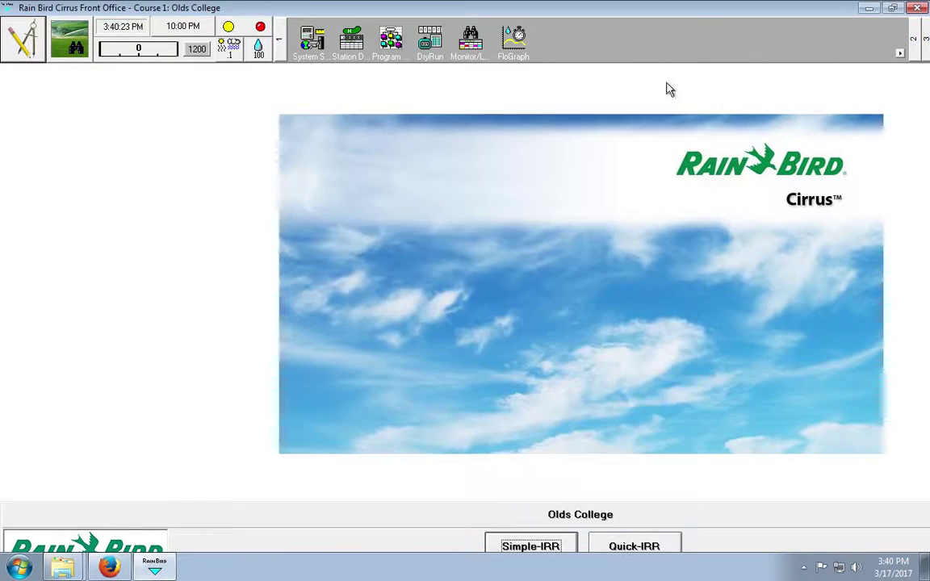
# - Run a dry run totalling 28063 gallons and review its flow graph and log times
pyautogui.click(436, 46)
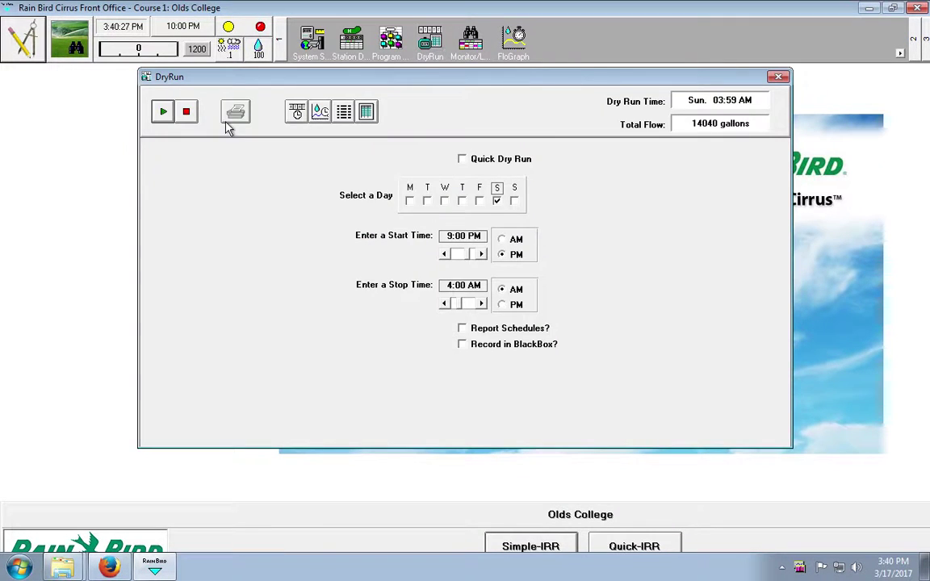
pyautogui.click(162, 113)
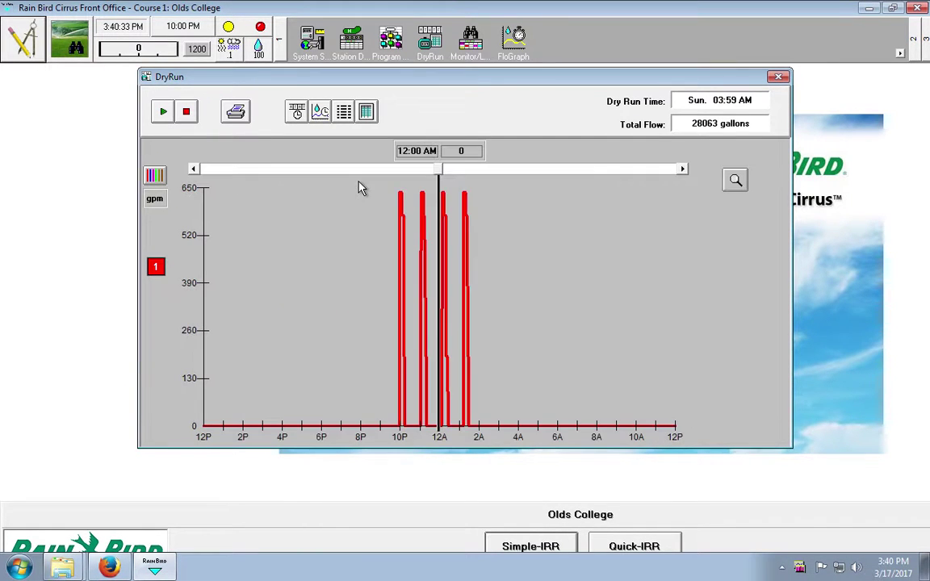
pyautogui.moveTo(440, 176); pyautogui.dragTo(468, 169)
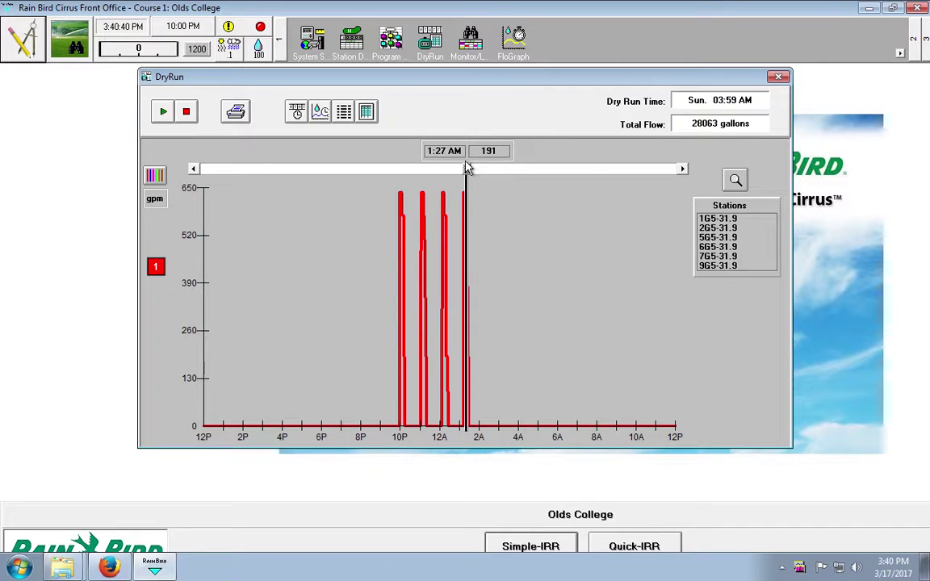
pyautogui.click(368, 114)
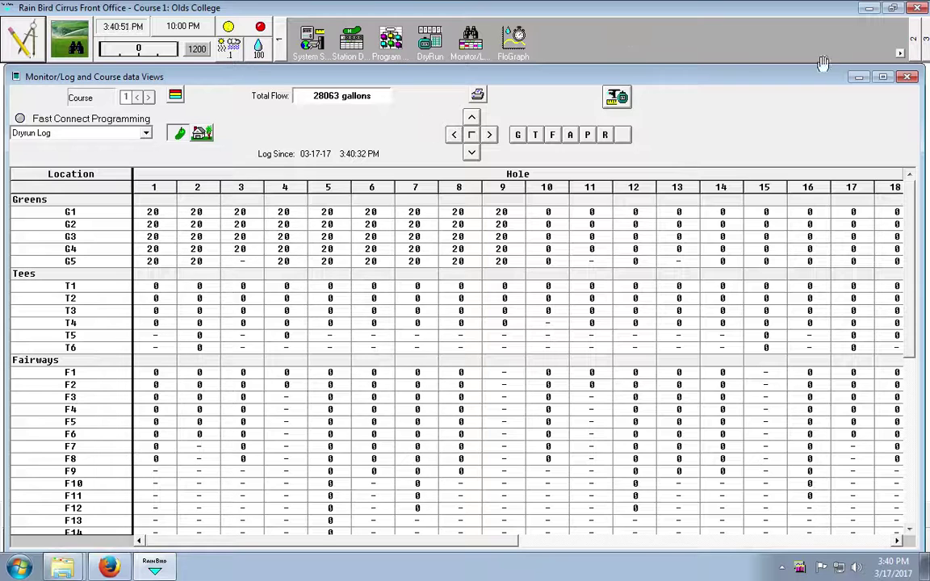
pyautogui.click(906, 76)
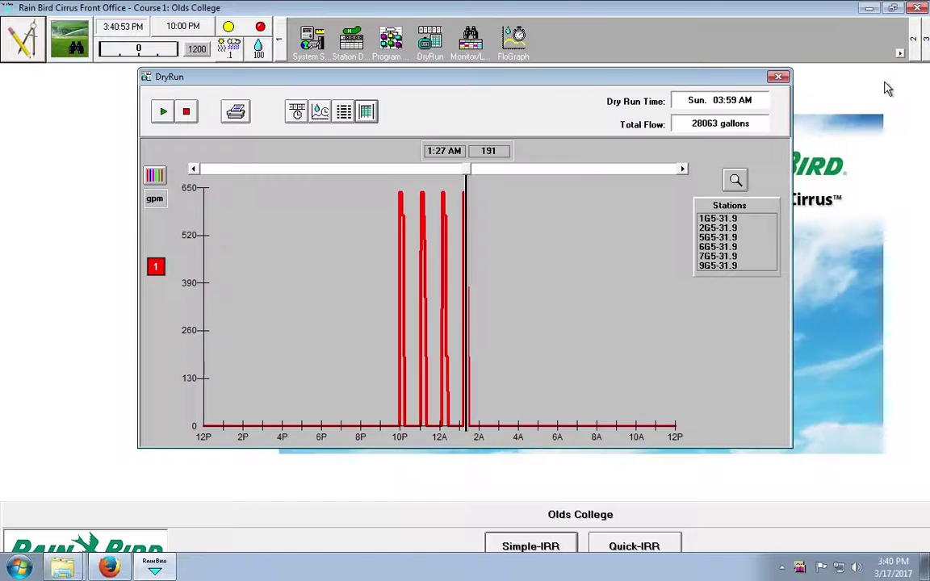
pyautogui.click(777, 76)
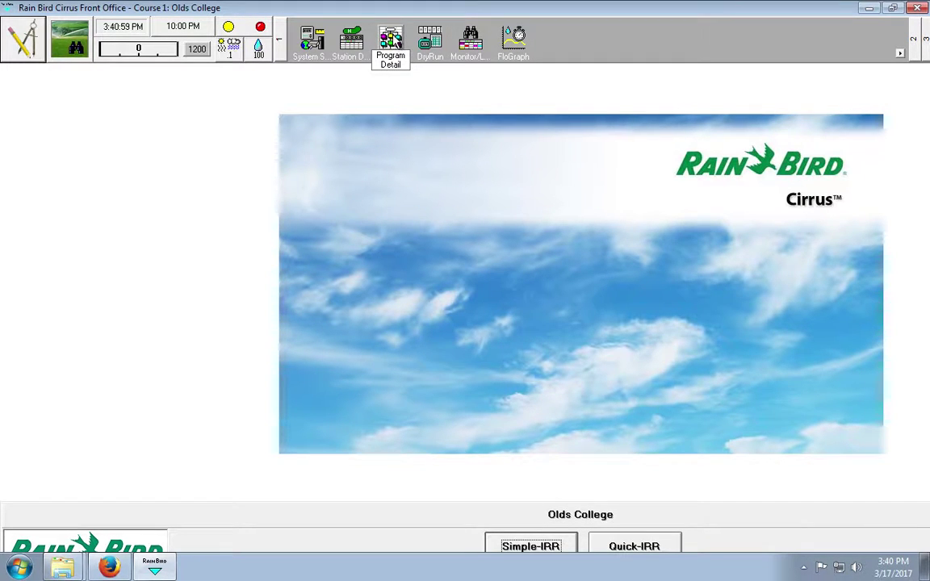
pyautogui.click(392, 40)
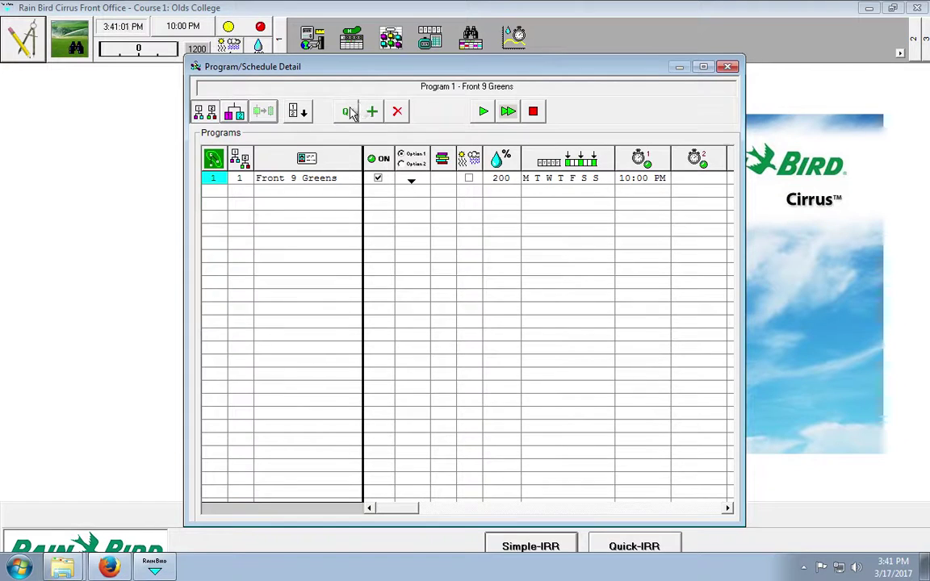
# - Create quick program 'Back 9 Greens' watering holes 10–18 greens daily at 10:00 PM, Greens first
pyautogui.click(347, 112)
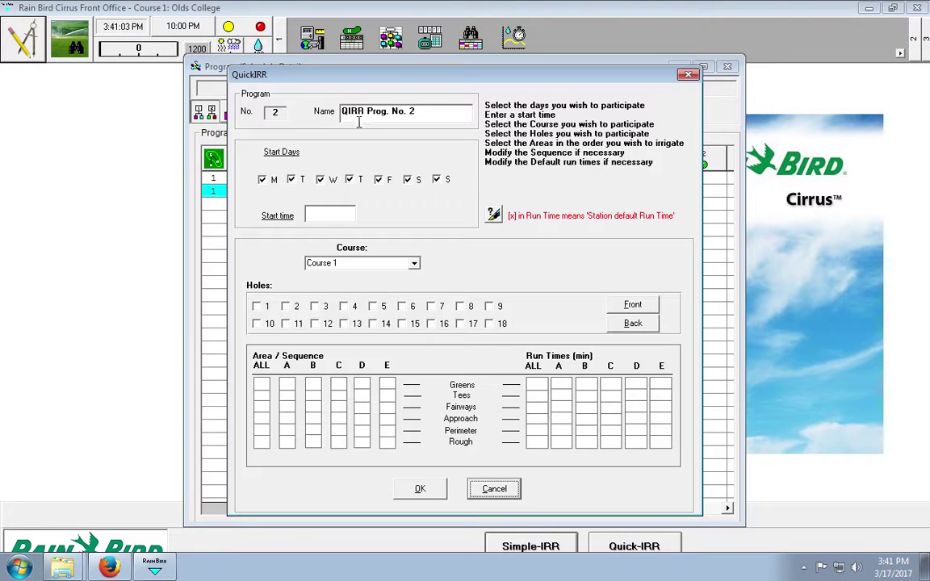
pyautogui.moveTo(417, 112); pyautogui.dragTo(308, 119)
pyautogui.write('Back 9 Greens')
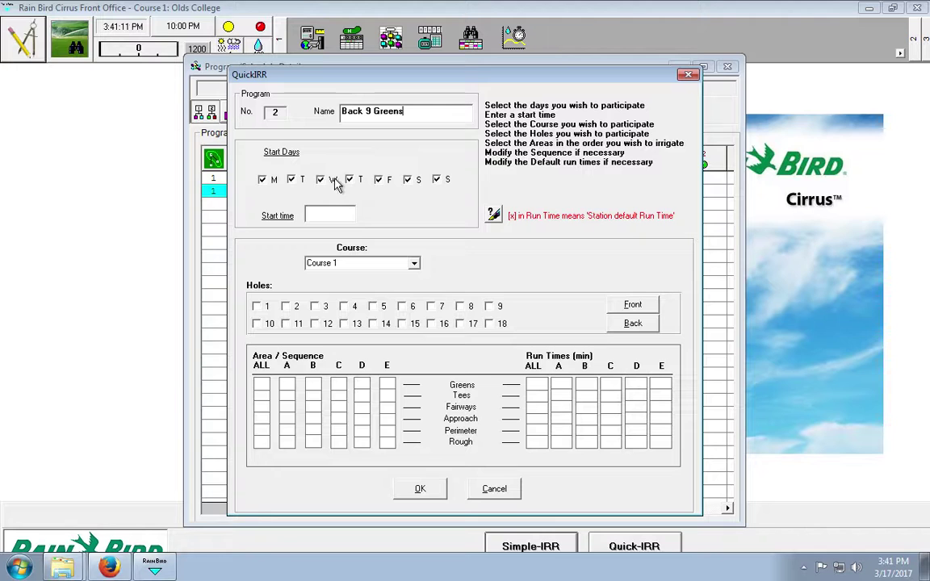
pyautogui.write('1')
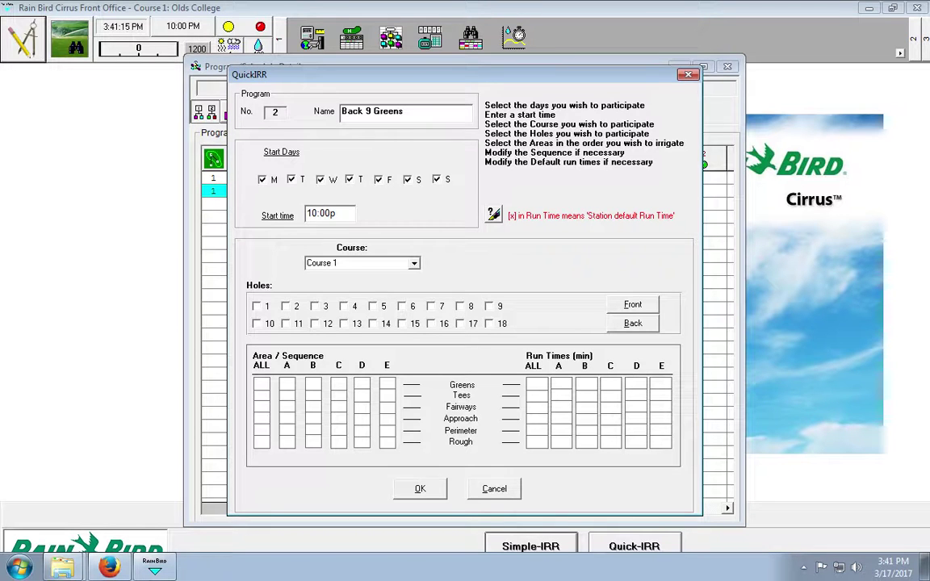
pyautogui.write('0:00p')
pyautogui.click(623, 326)
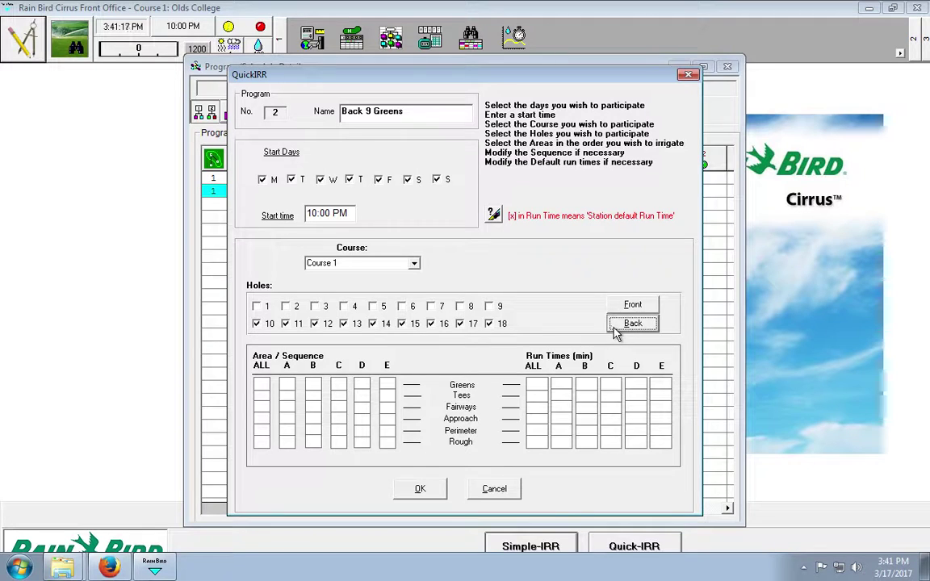
pyautogui.click(262, 386)
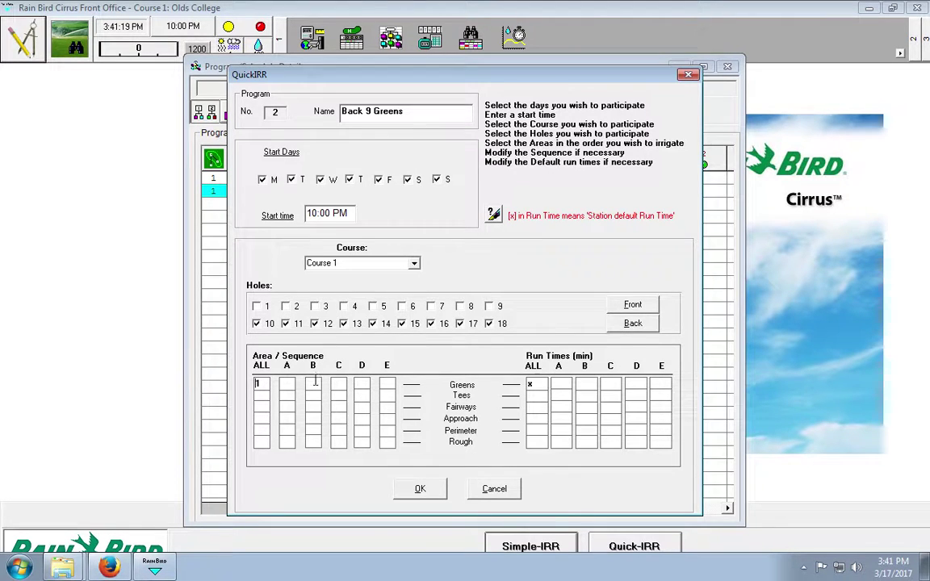
pyautogui.click(419, 489)
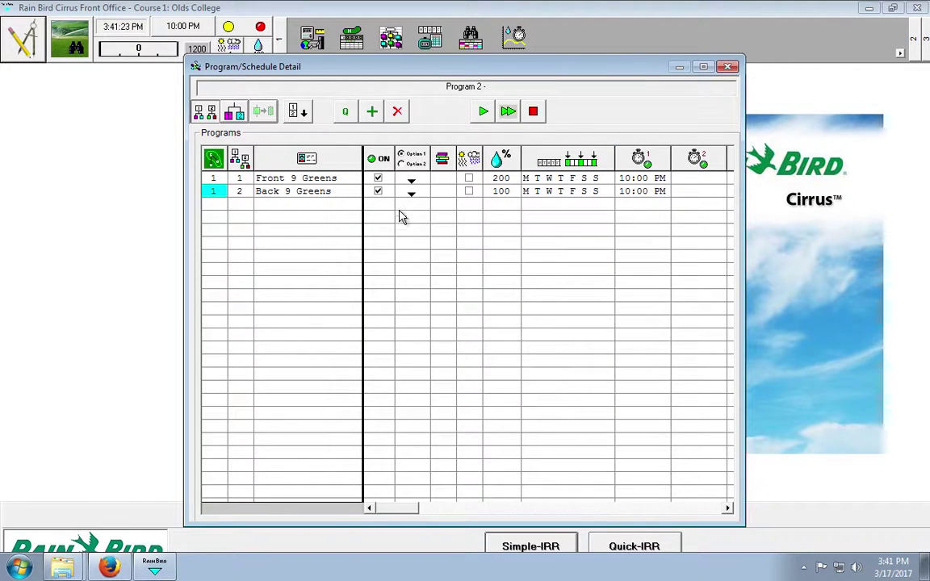
pyautogui.click(728, 66)
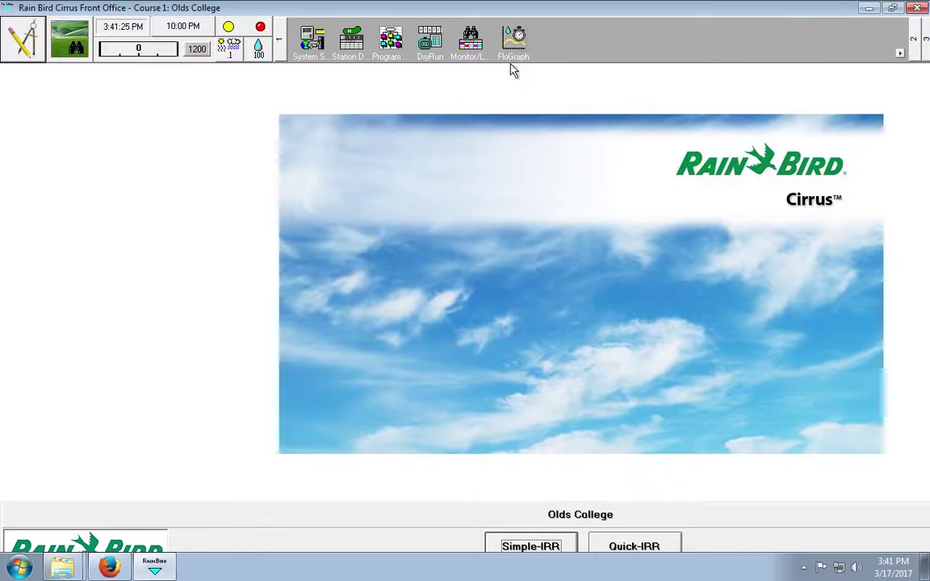
# - Open and close the DryRun setup twice
pyautogui.click(432, 45)
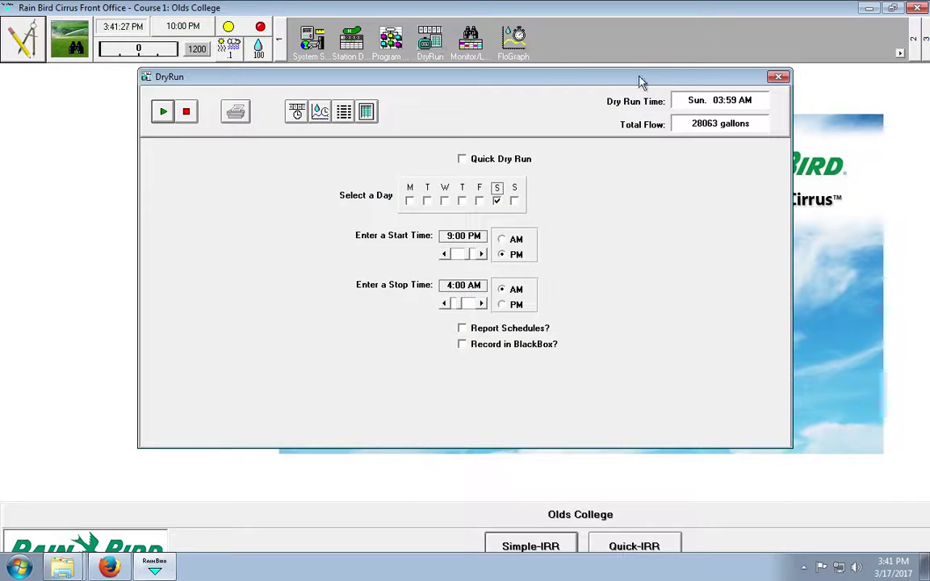
pyautogui.click(783, 78)
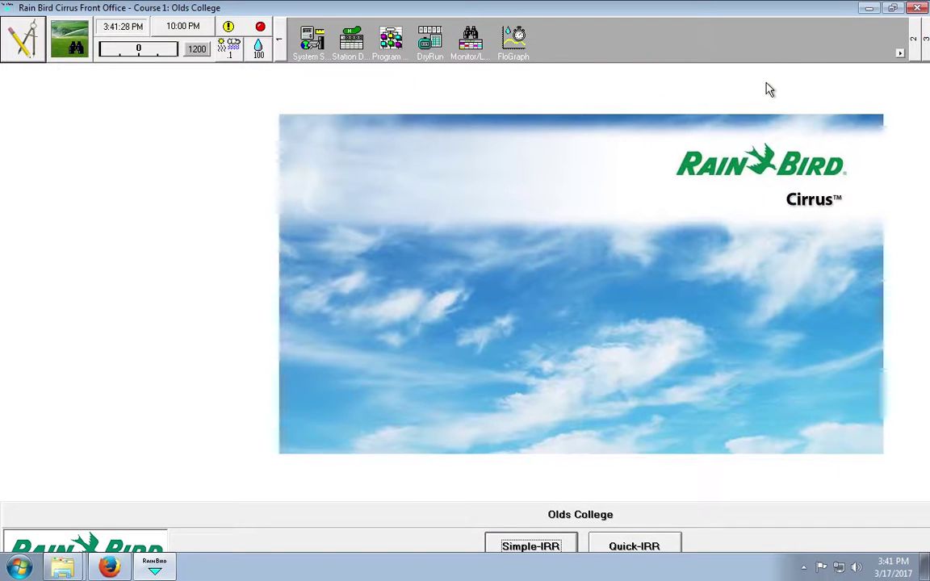
pyautogui.click(433, 45)
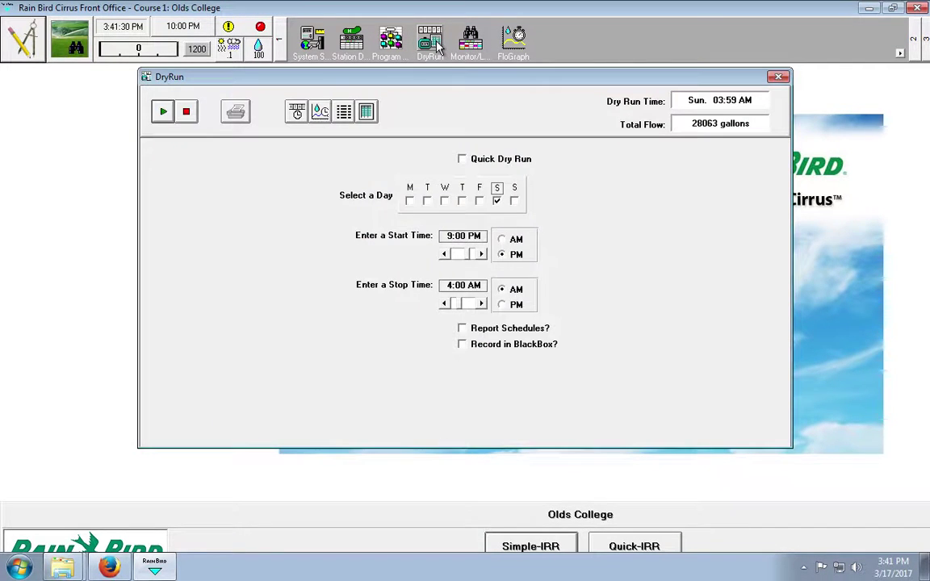
pyautogui.click(776, 78)
# - Set the Back 9 Greens program's watering percentage to 200%
pyautogui.click(387, 38)
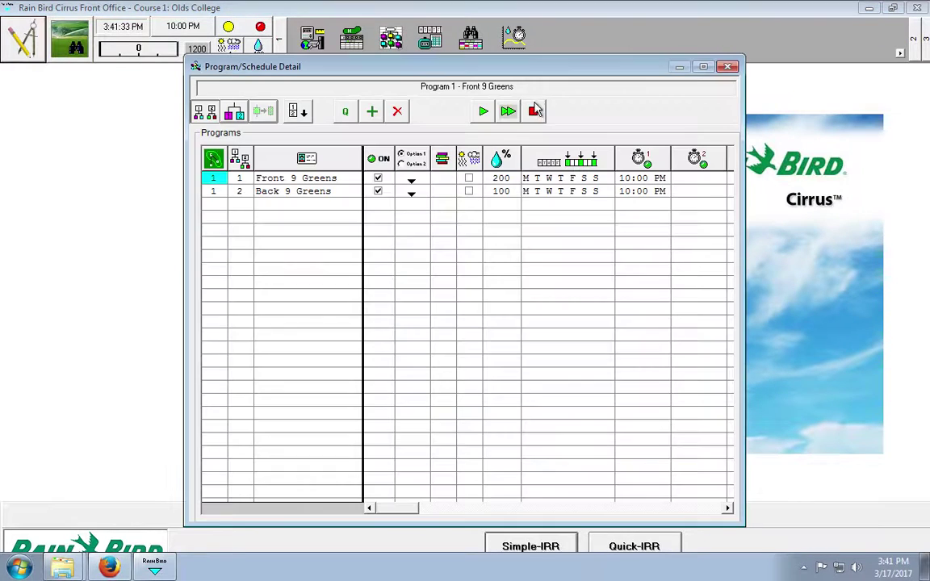
pyautogui.click(500, 193)
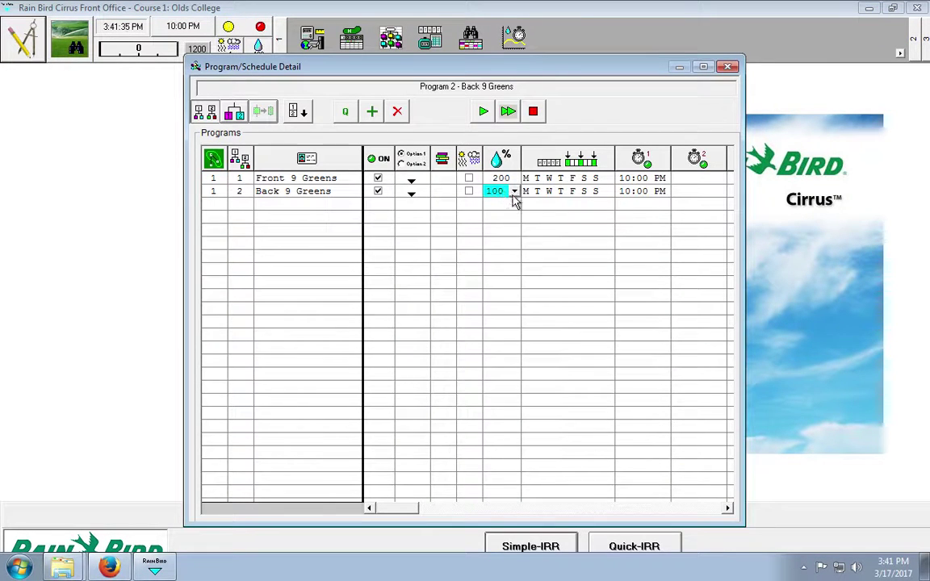
pyautogui.write('20')
pyautogui.click(728, 67)
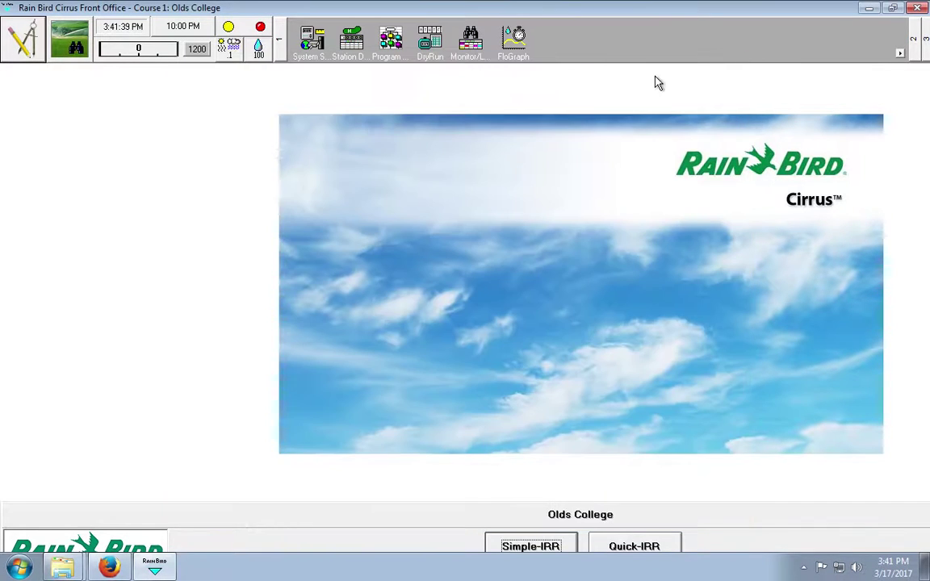
# - Run a new dry run totalling 53898 gallons and review its per-station run-time log
pyautogui.click(429, 40)
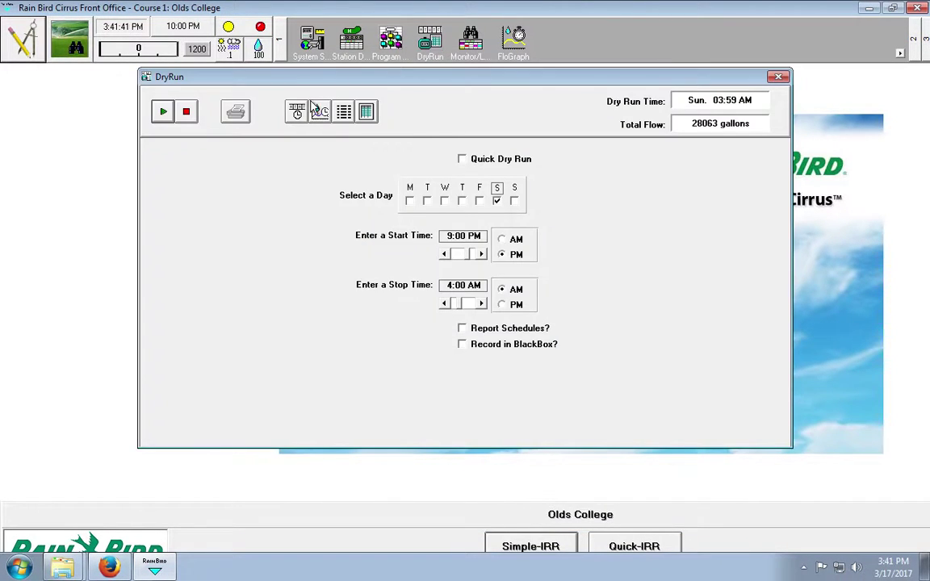
pyautogui.click(163, 113)
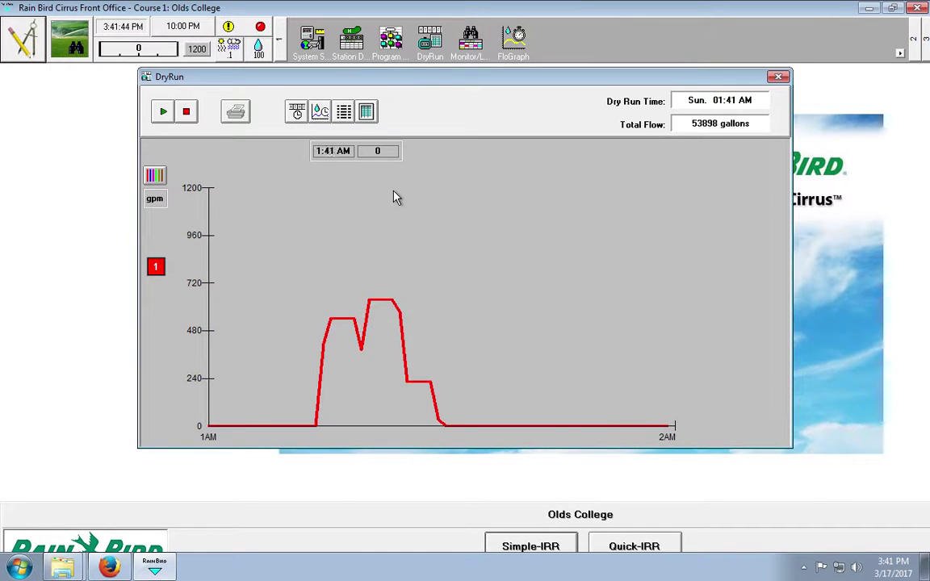
pyautogui.click(369, 115)
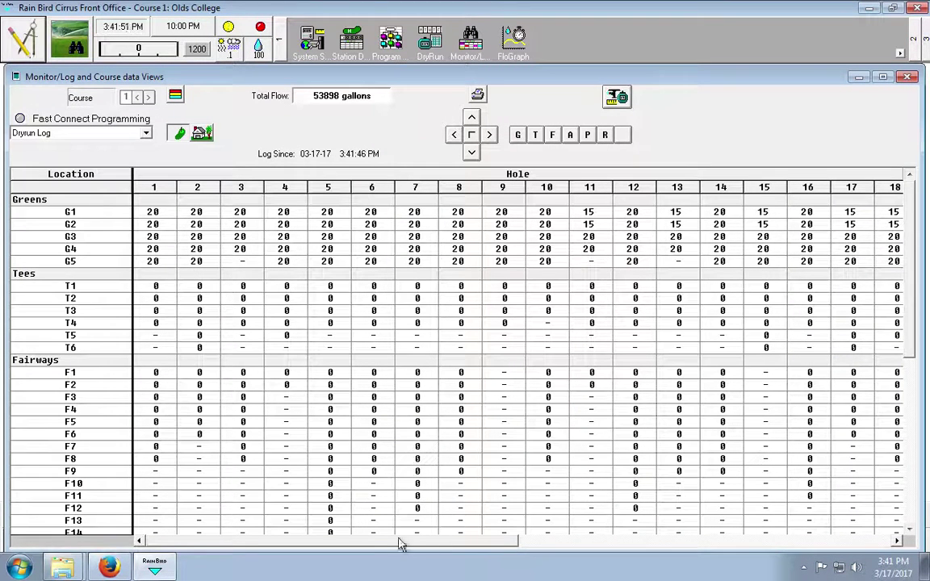
pyautogui.moveTo(401, 543); pyautogui.dragTo(456, 504)
pyautogui.click(907, 77)
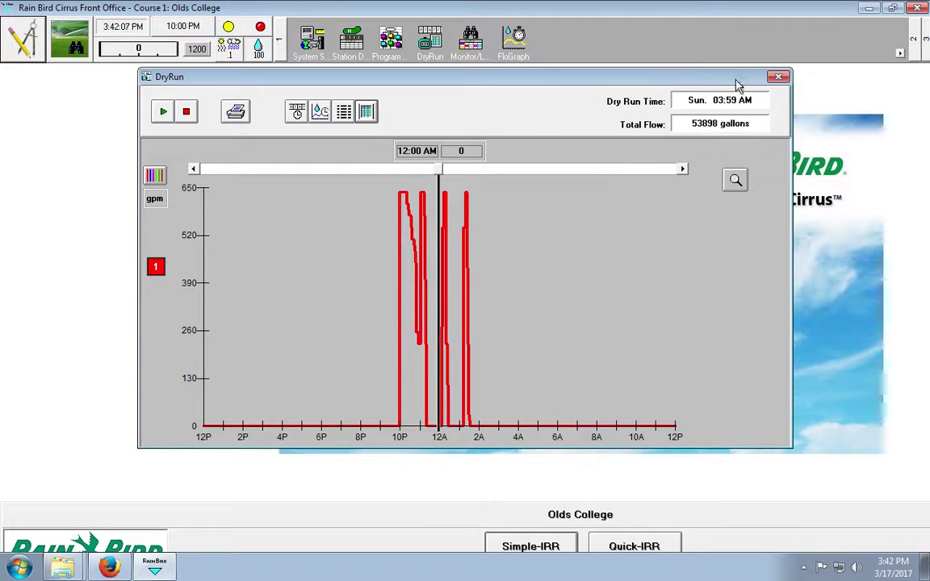
pyautogui.click(777, 75)
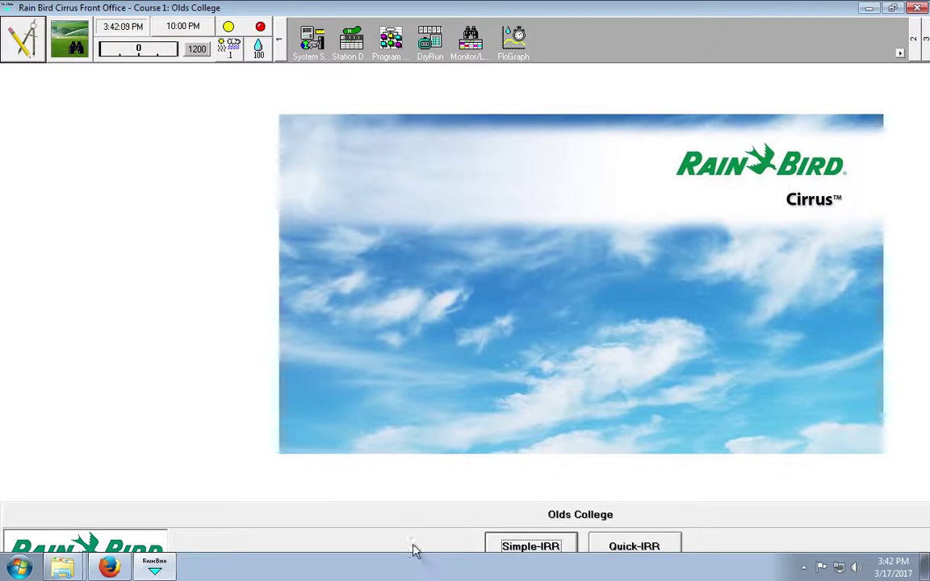
pyautogui.moveTo(387, 578)
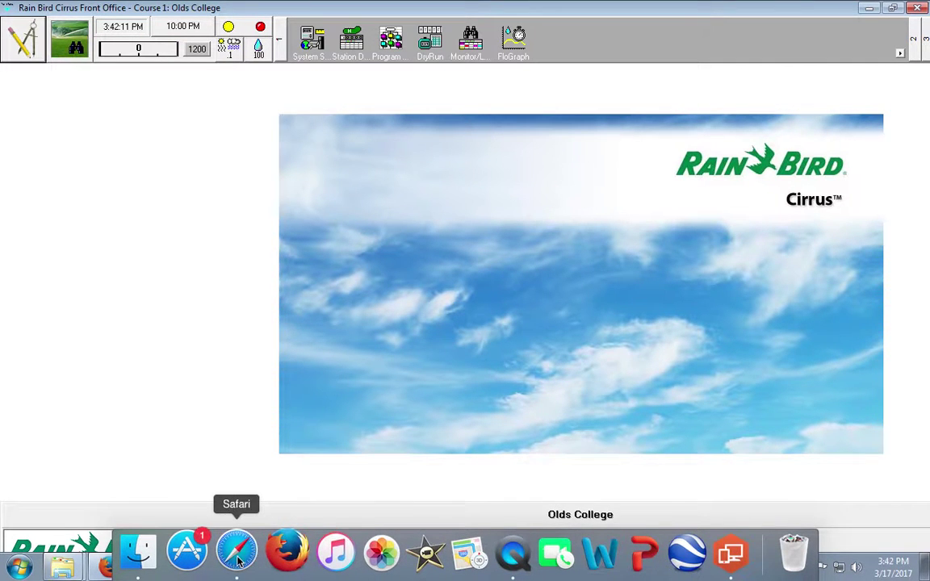
pyautogui.click(230, 555)
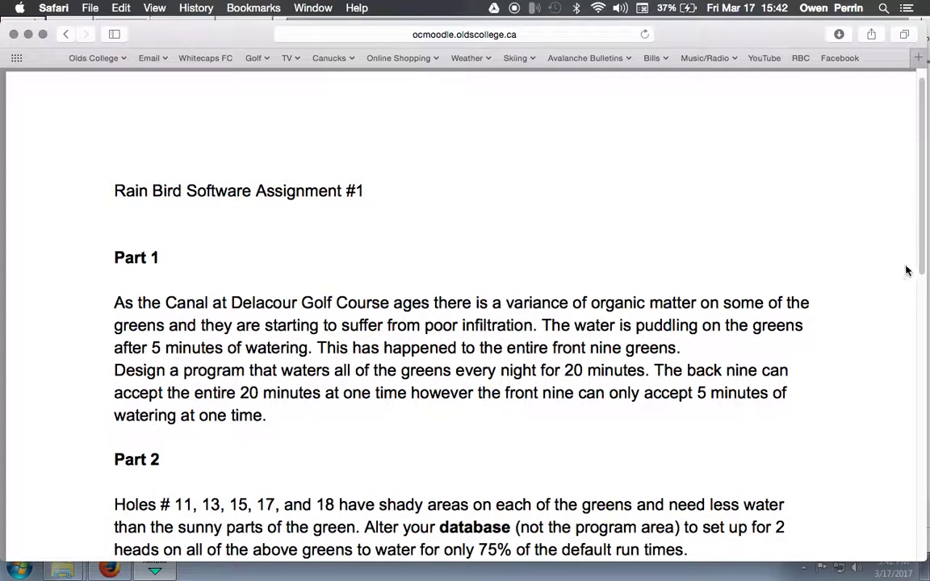
pyautogui.scroll(-4, 918, 266)
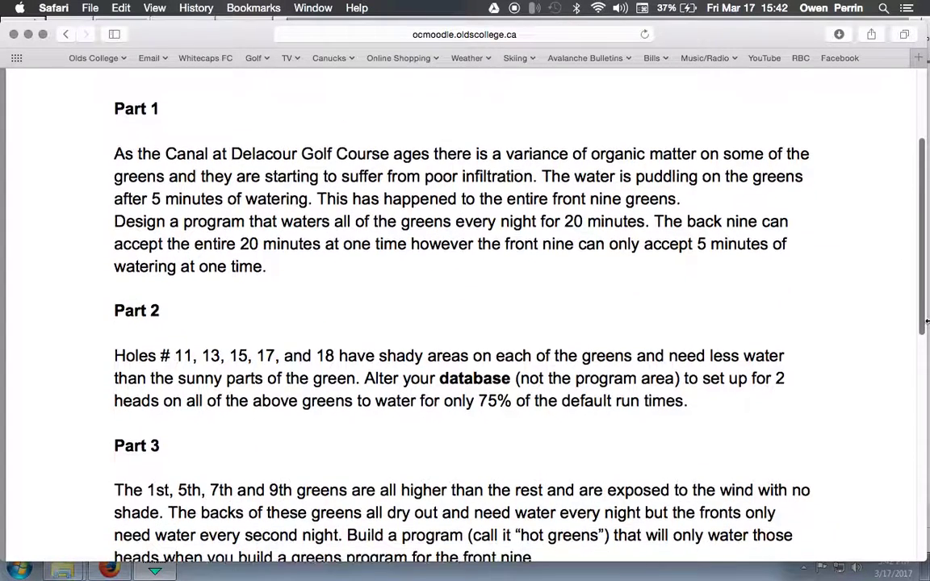
pyautogui.scroll(-1, 927, 321)
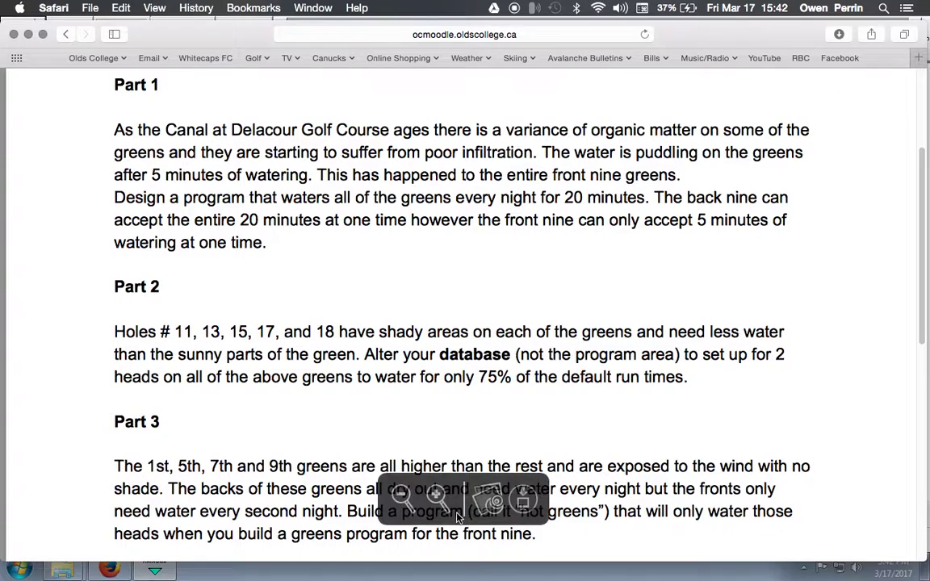
pyautogui.moveTo(464, 576)
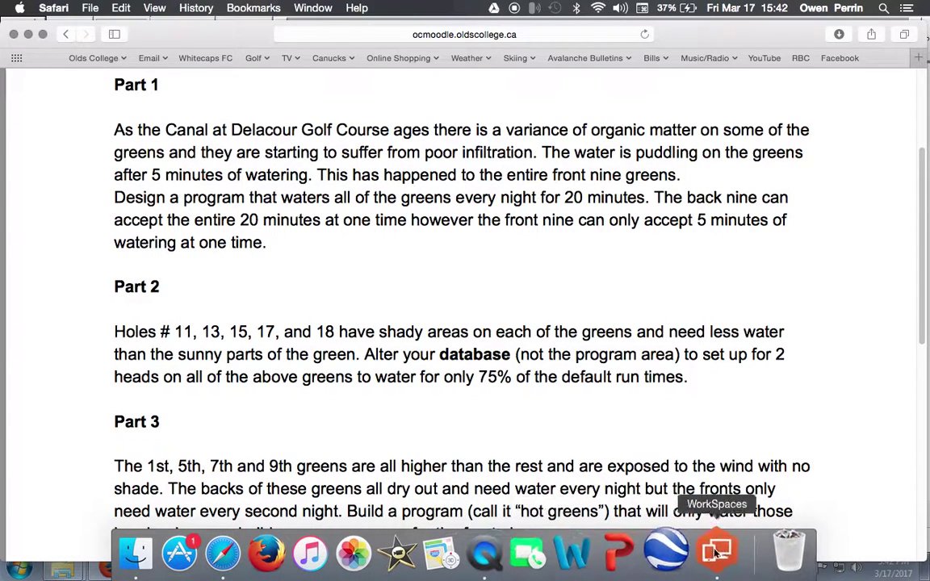
pyautogui.click(717, 554)
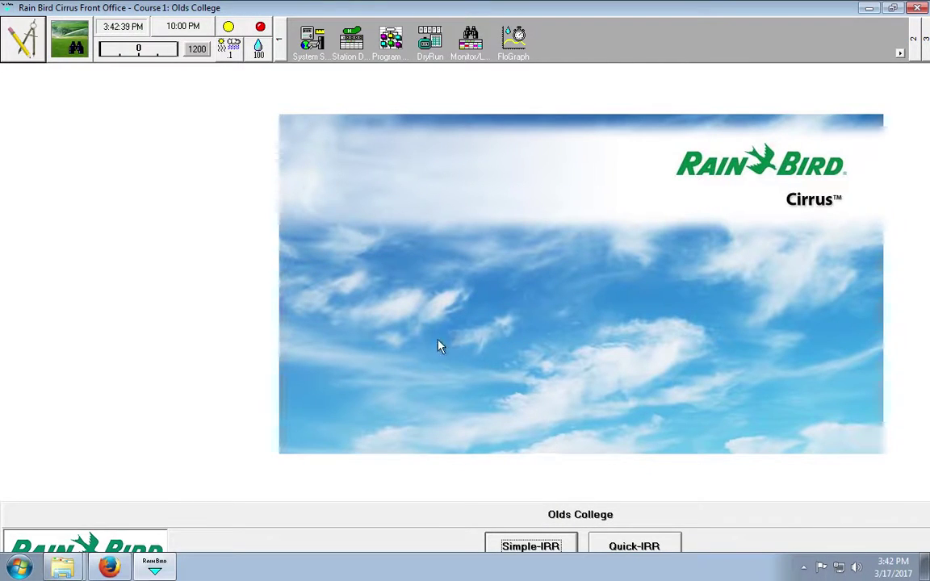
# - Show Station Detail filtered to greens and advance to hole 11's greens
pyautogui.click(352, 41)
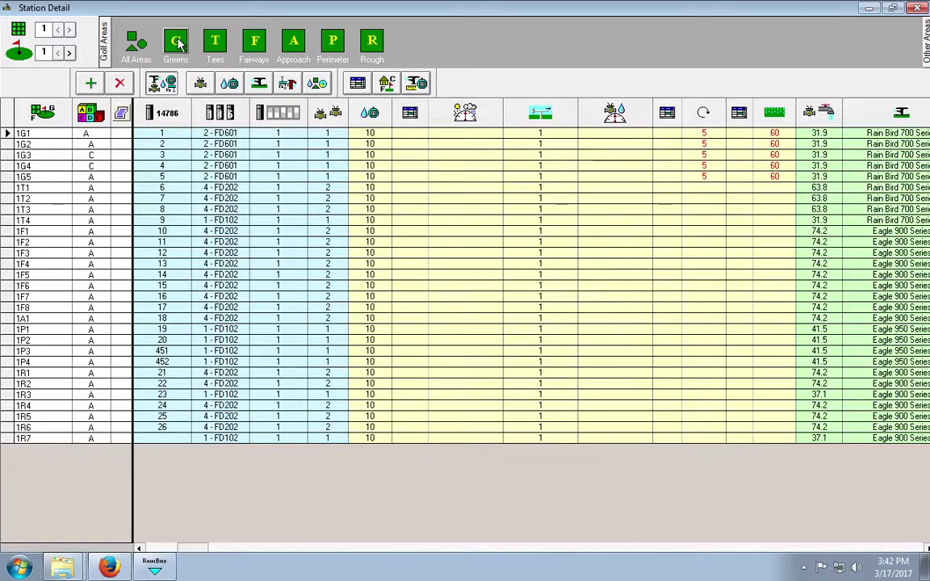
pyautogui.click(177, 42)
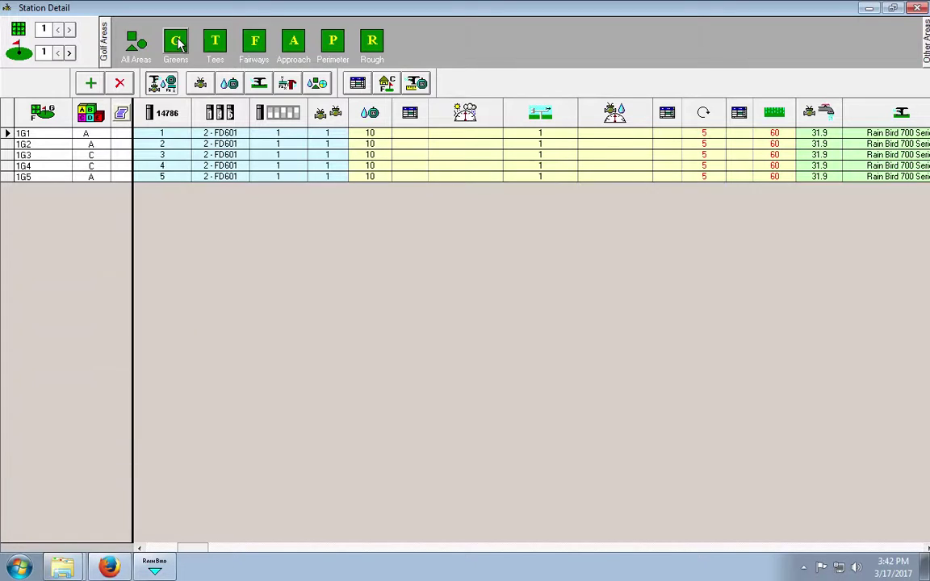
pyautogui.click(70, 52)
pyautogui.click(70, 53)
pyautogui.click(70, 53)
pyautogui.click(70, 53)
pyautogui.click(70, 53)
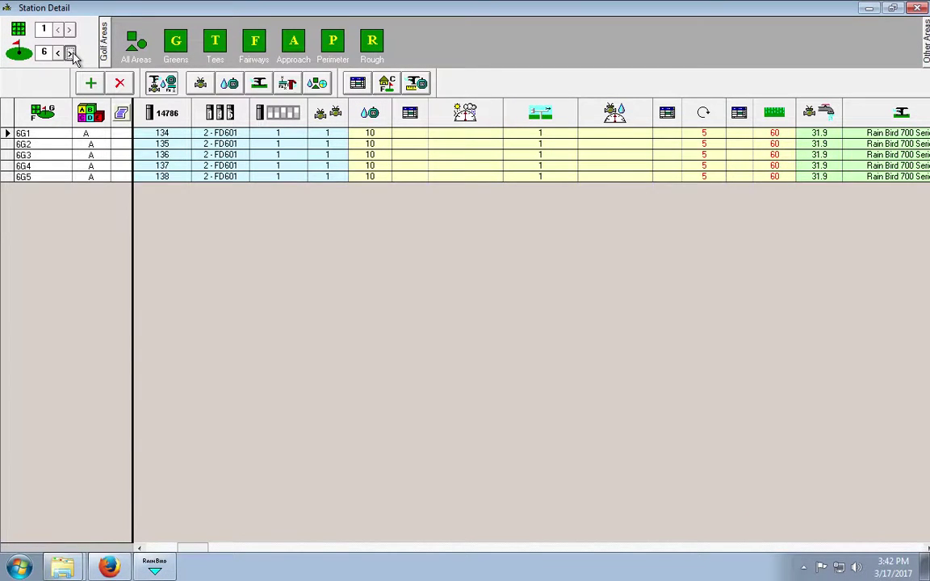
pyautogui.click(70, 53)
pyautogui.click(71, 53)
pyautogui.click(70, 53)
pyautogui.click(70, 52)
pyautogui.click(71, 52)
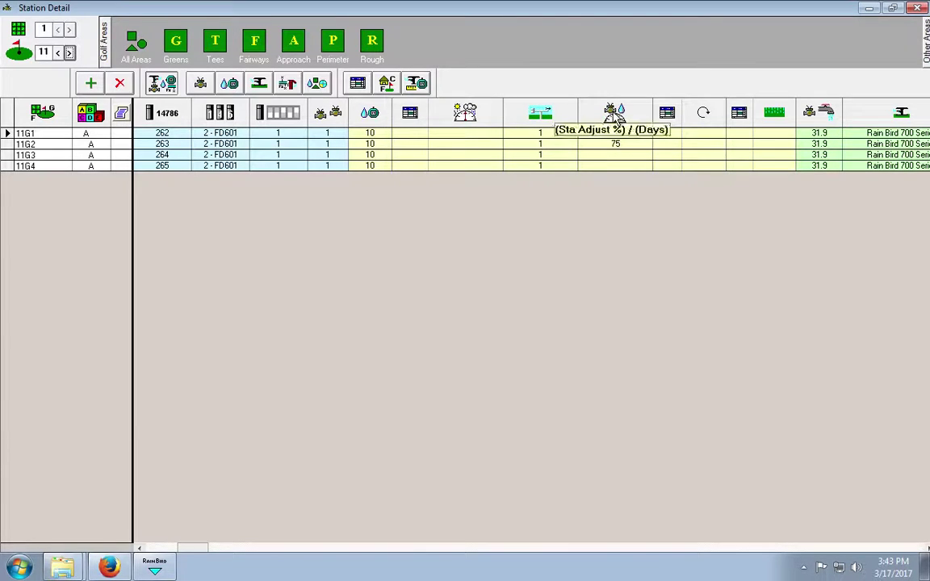
# - Give 11G1 a temporary 75% adjustment for 3 days, then clear it back to plain 75%
pyautogui.click(629, 135)
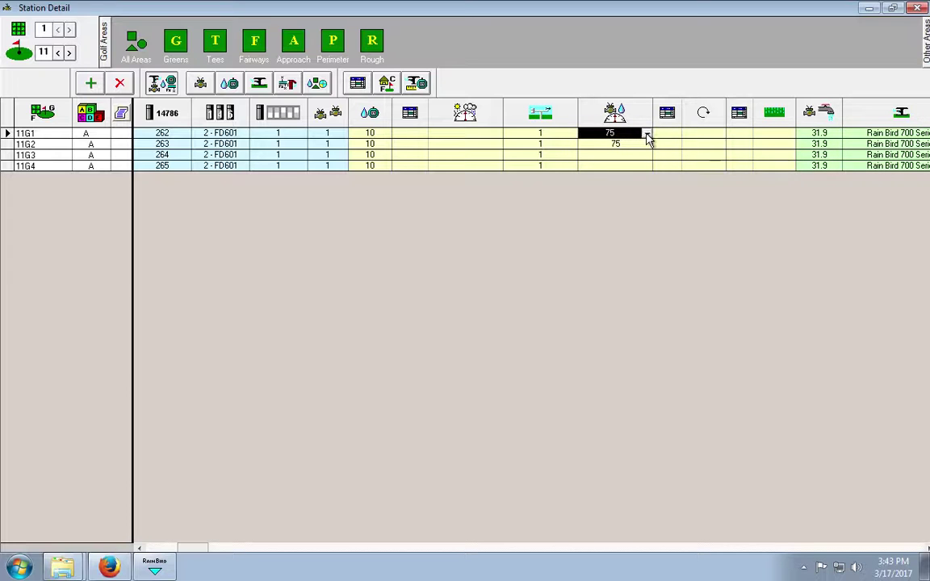
pyautogui.click(646, 134)
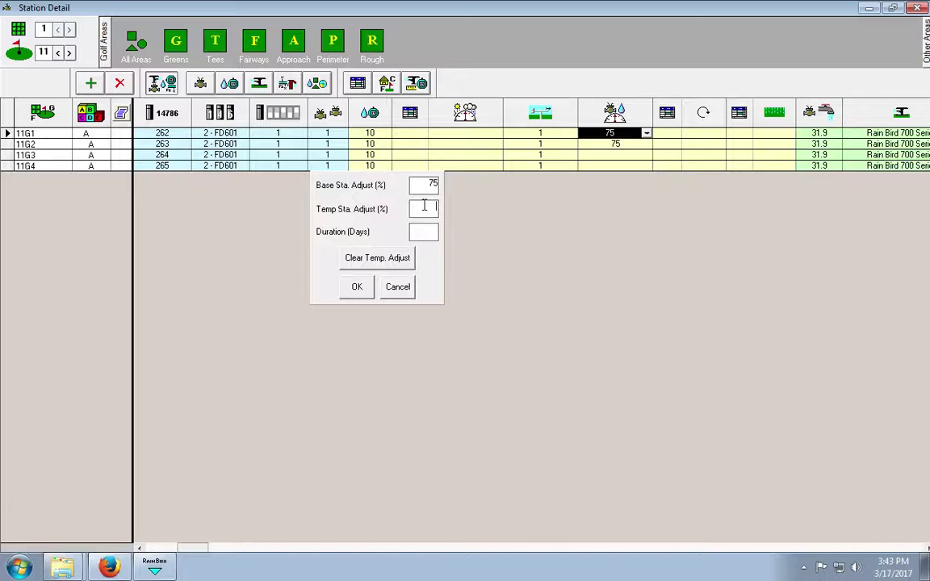
pyautogui.moveTo(430, 187); pyautogui.dragTo(438, 188)
pyautogui.press('BackSpace')
pyautogui.click(428, 206)
pyautogui.click(360, 286)
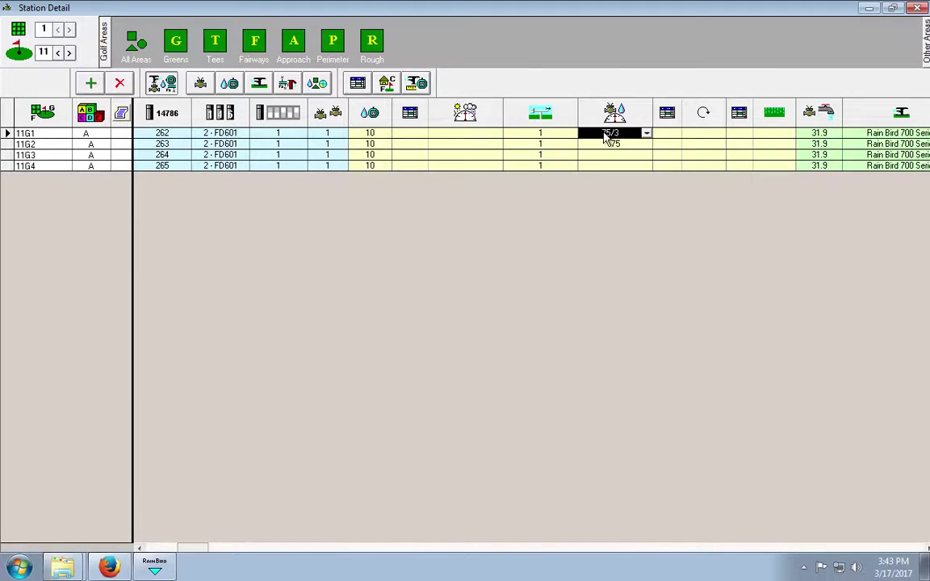
pyautogui.click(647, 134)
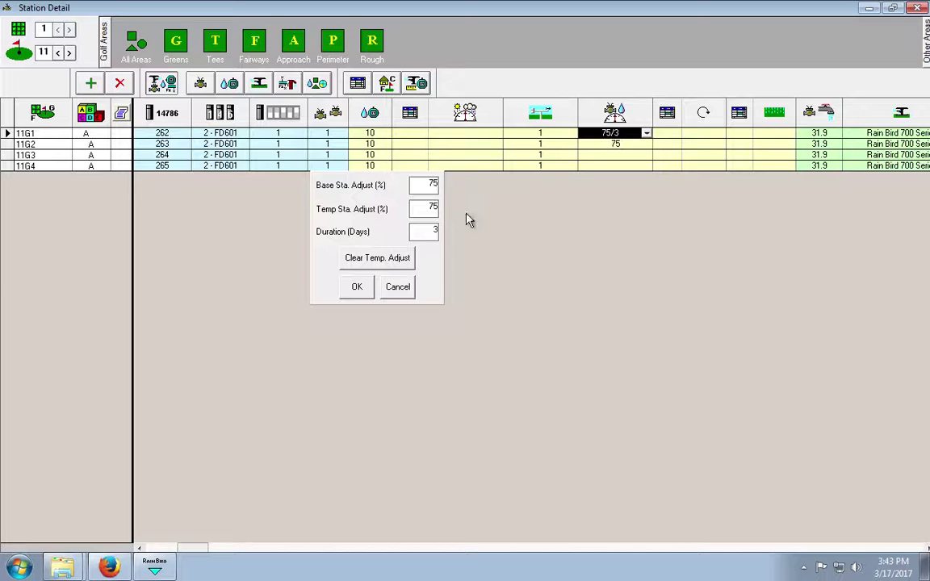
pyautogui.press('BackSpace')
pyautogui.click(359, 286)
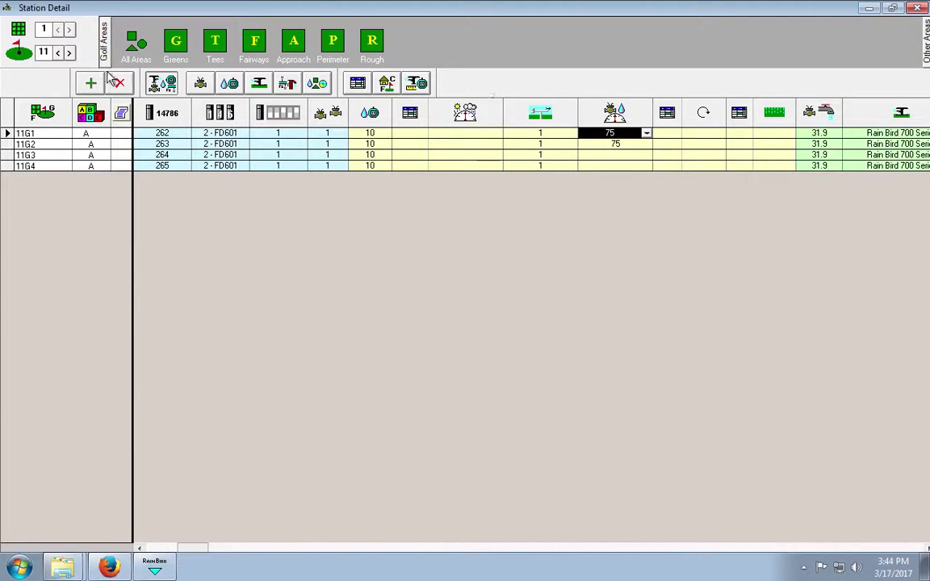
# - Step through the greens of holes 12 to 18, then close Station Detail
pyautogui.click(69, 52)
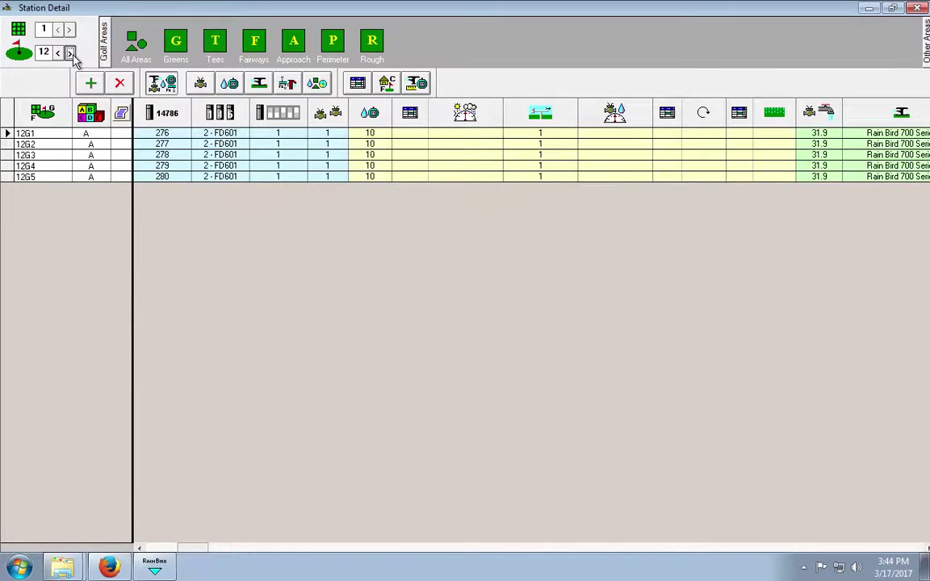
pyautogui.click(70, 51)
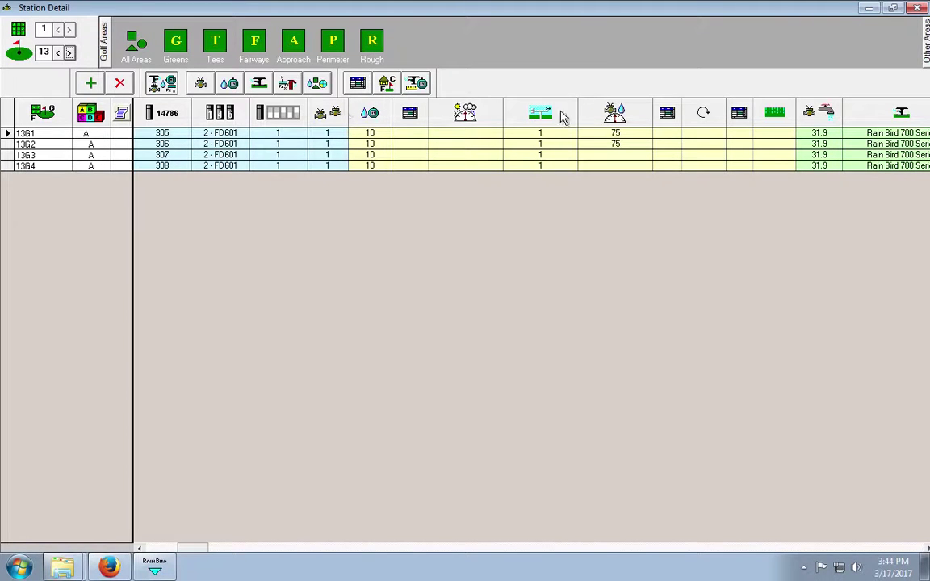
pyautogui.click(70, 51)
pyautogui.click(69, 52)
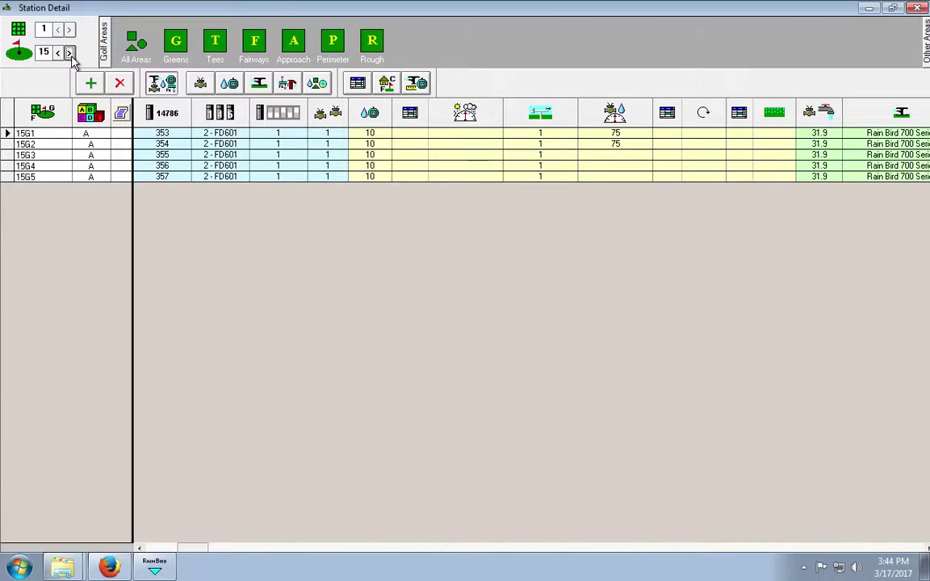
pyautogui.click(69, 52)
pyautogui.click(70, 52)
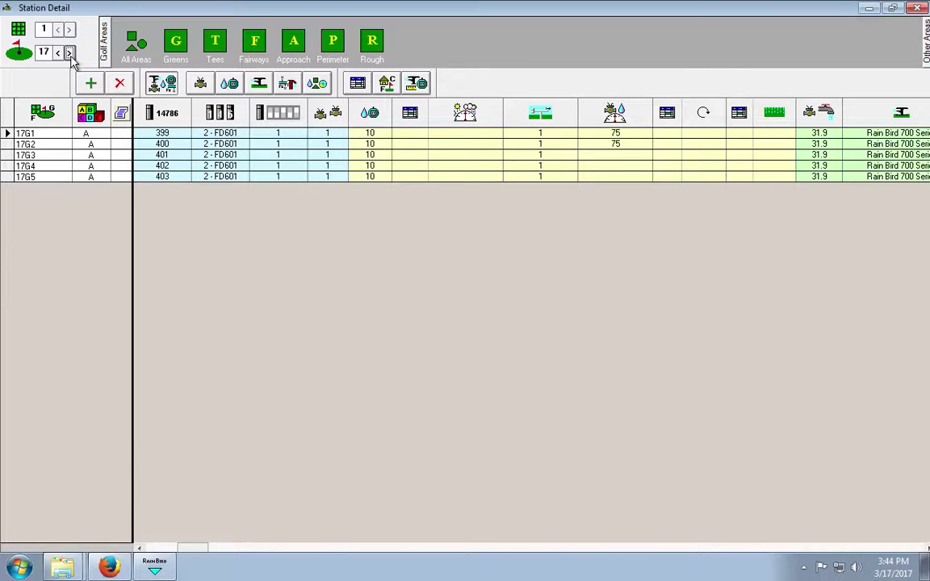
pyautogui.click(69, 52)
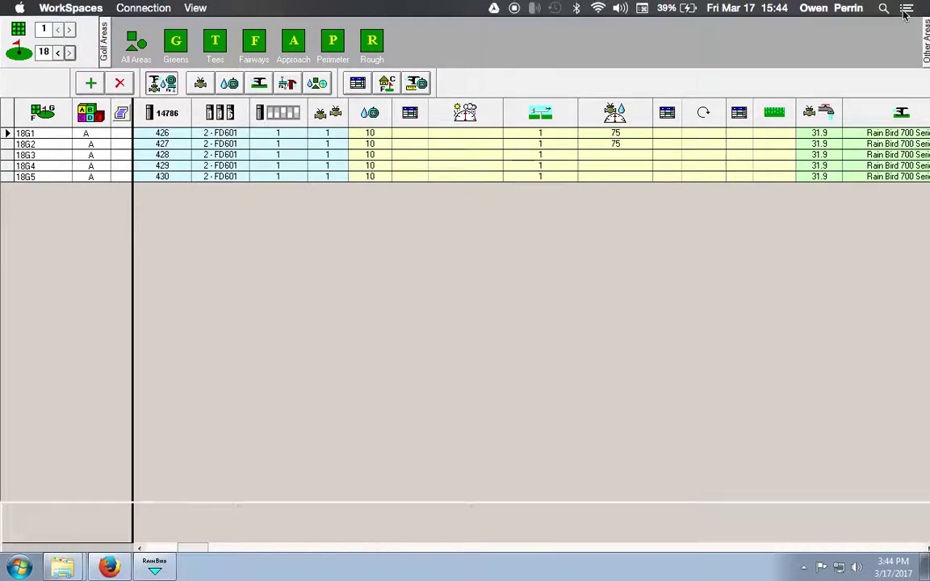
pyautogui.click(917, 7)
# - Run a fresh dry run showing G1–G2 greens at 15 minutes on holes 11, 13, 15, 17, 18
pyautogui.click(428, 44)
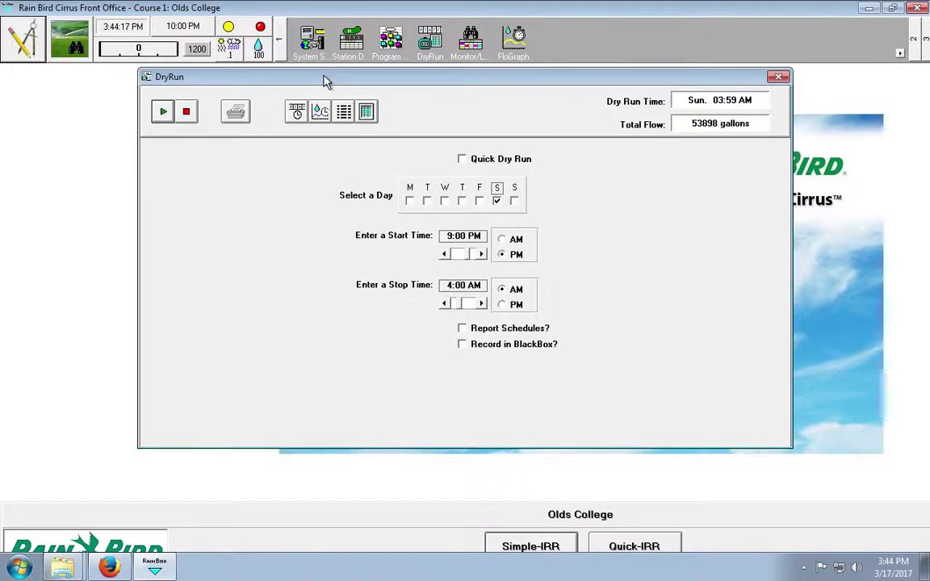
pyautogui.click(164, 111)
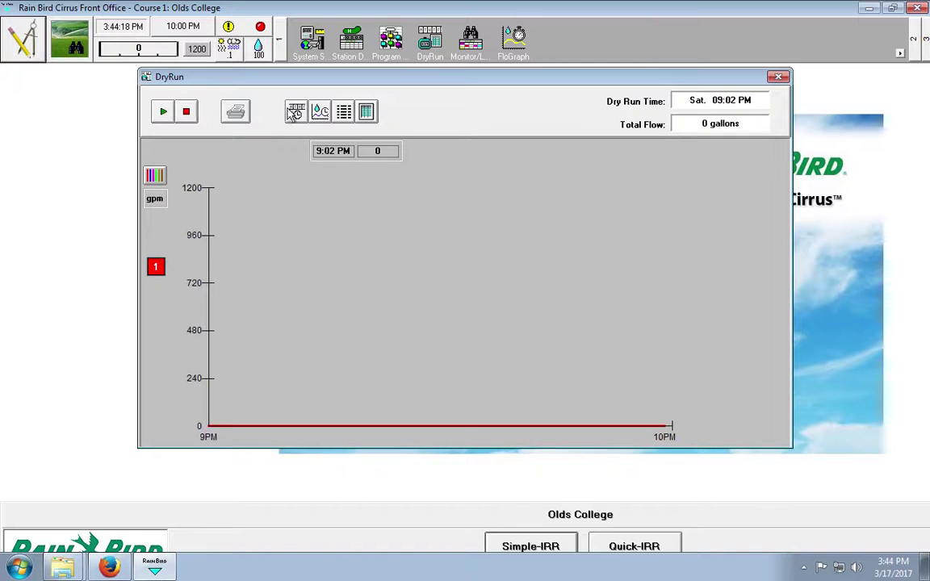
pyautogui.click(365, 112)
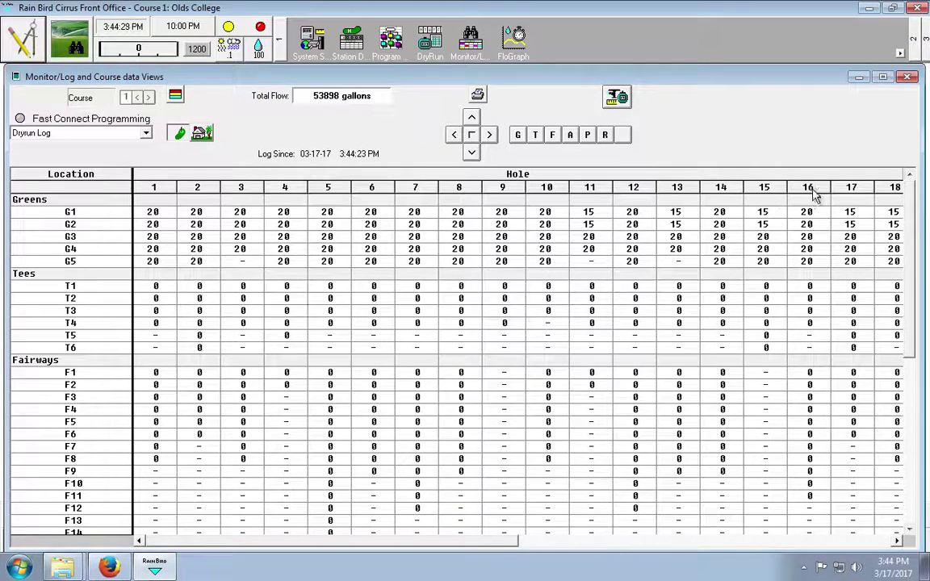
pyautogui.click(907, 78)
pyautogui.click(779, 79)
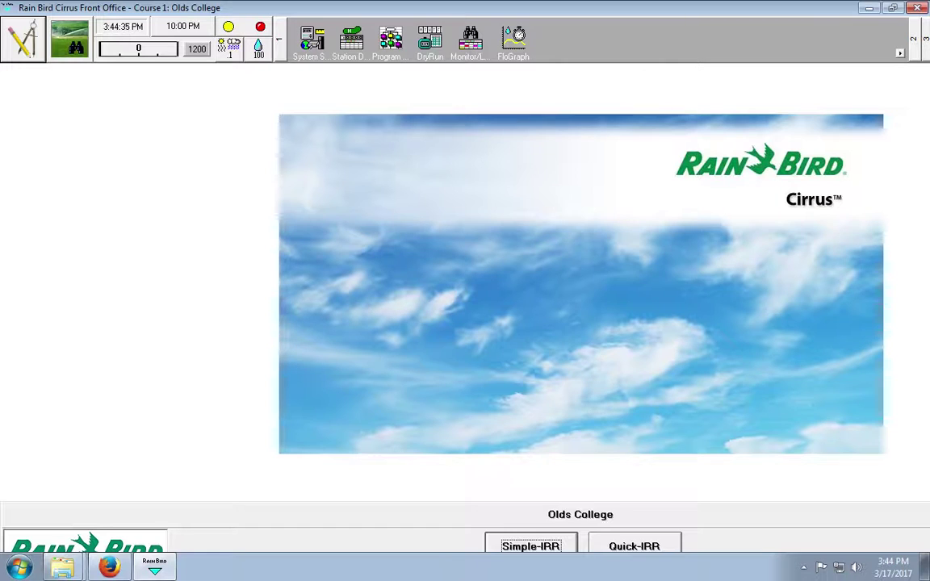
# - Read the assignment's Part 3 'hot greens' task in Safari, then return to Rain Bird Cirrus
pyautogui.moveTo(452, 557)
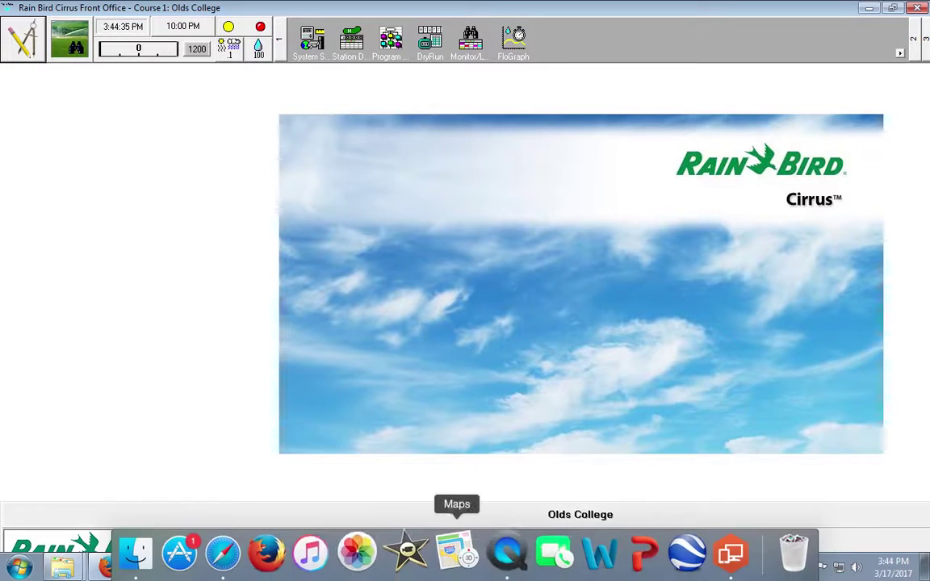
pyautogui.click(230, 554)
pyautogui.scroll(-1, 289, 428)
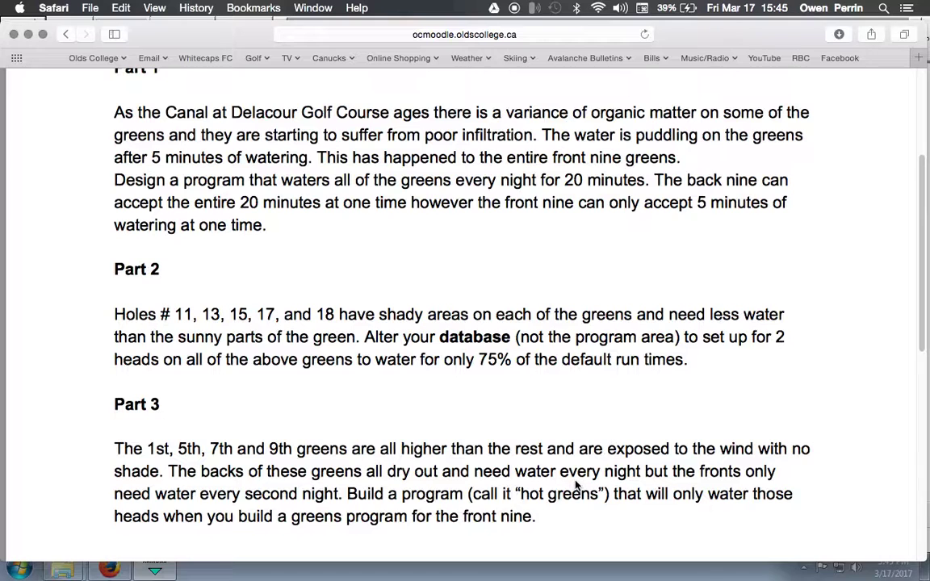
pyautogui.moveTo(586, 563)
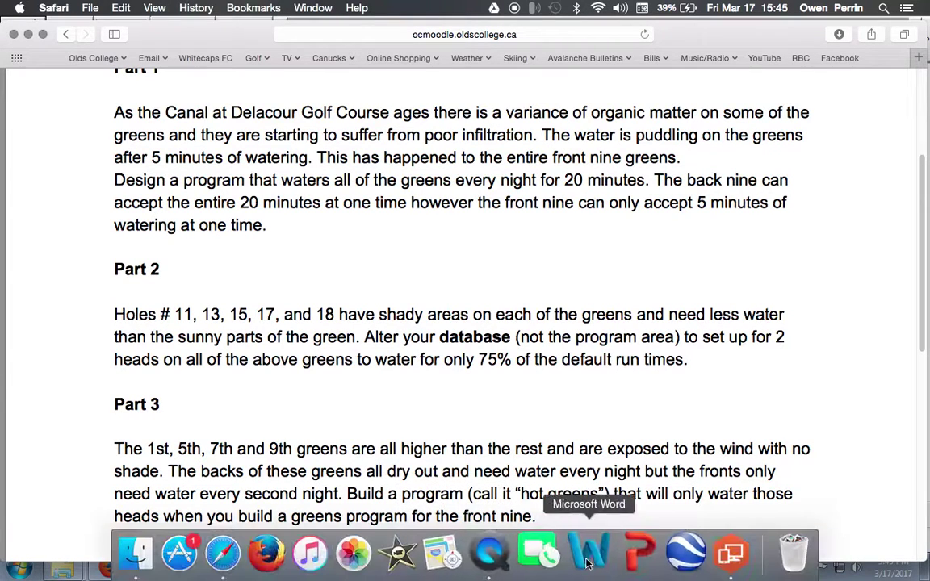
pyautogui.click(729, 555)
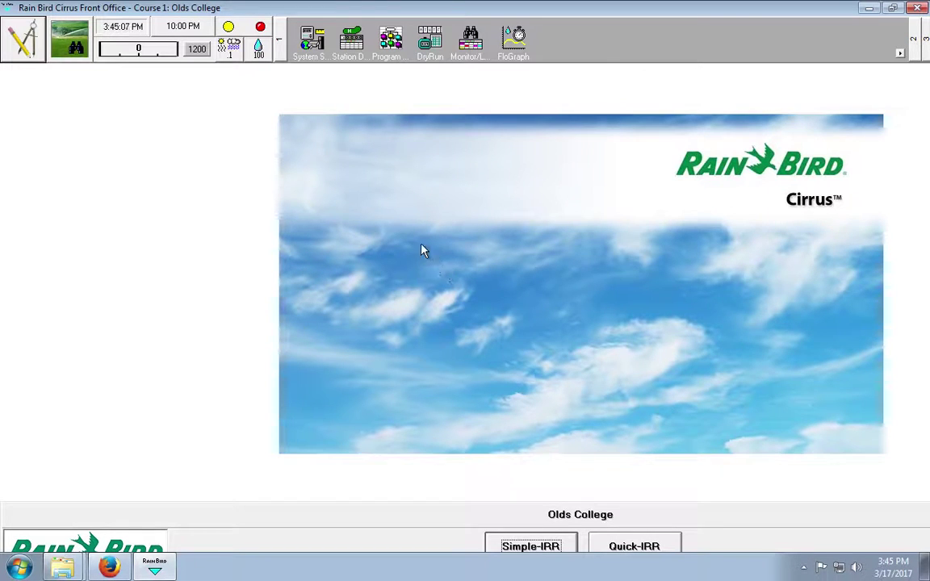
# - In Default Data Settings, name Greens sub-area D 'Hot Spots Test' with default run time 10
pyautogui.click(313, 46)
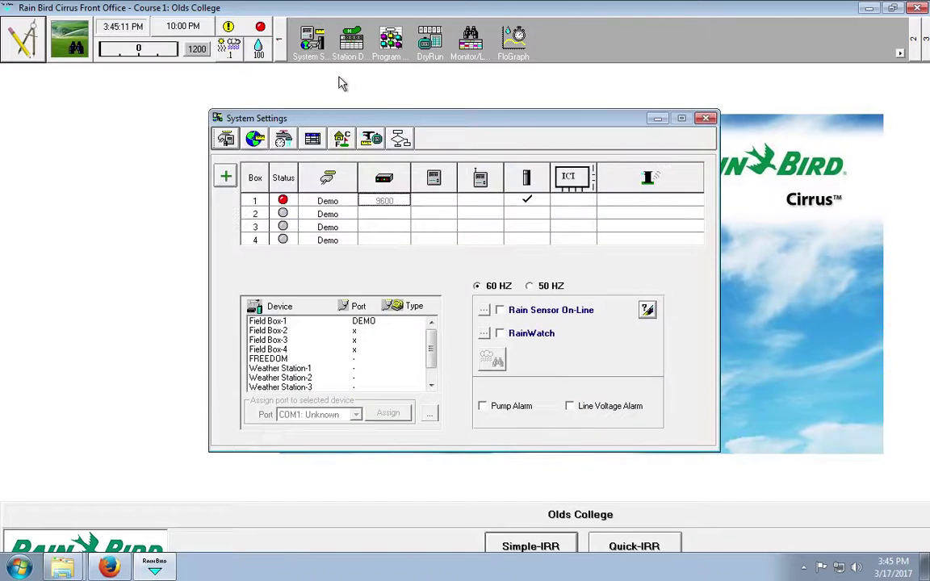
pyautogui.click(372, 139)
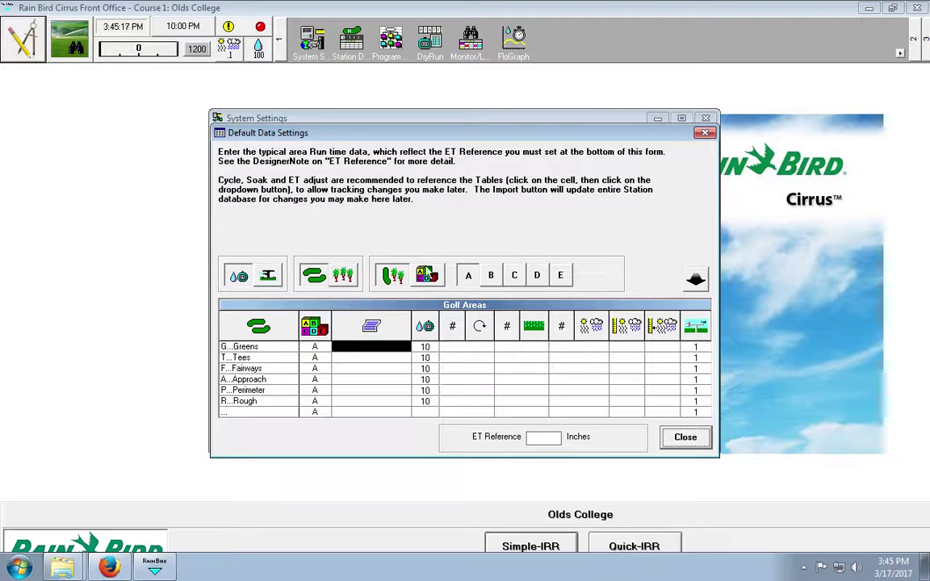
pyautogui.click(435, 276)
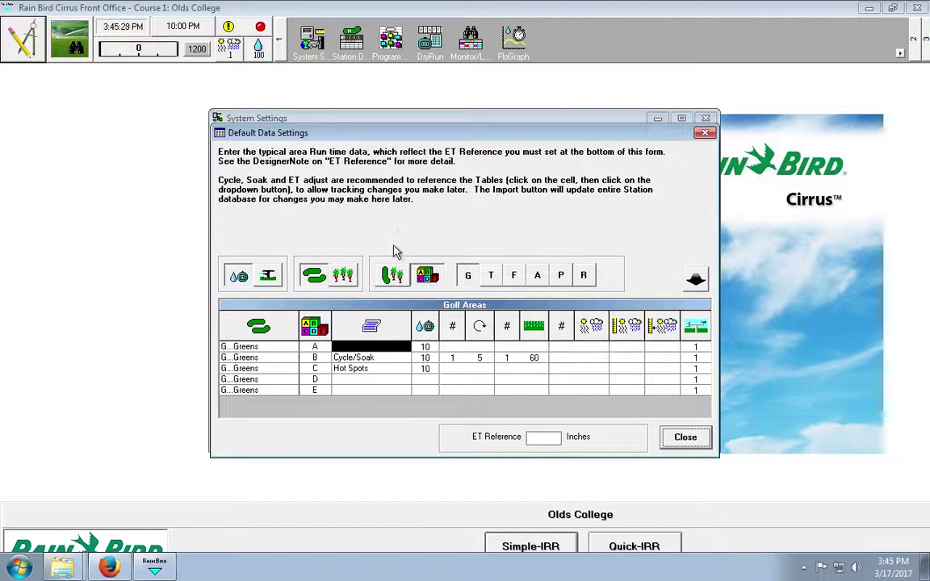
pyautogui.click(368, 380)
pyautogui.click(365, 378)
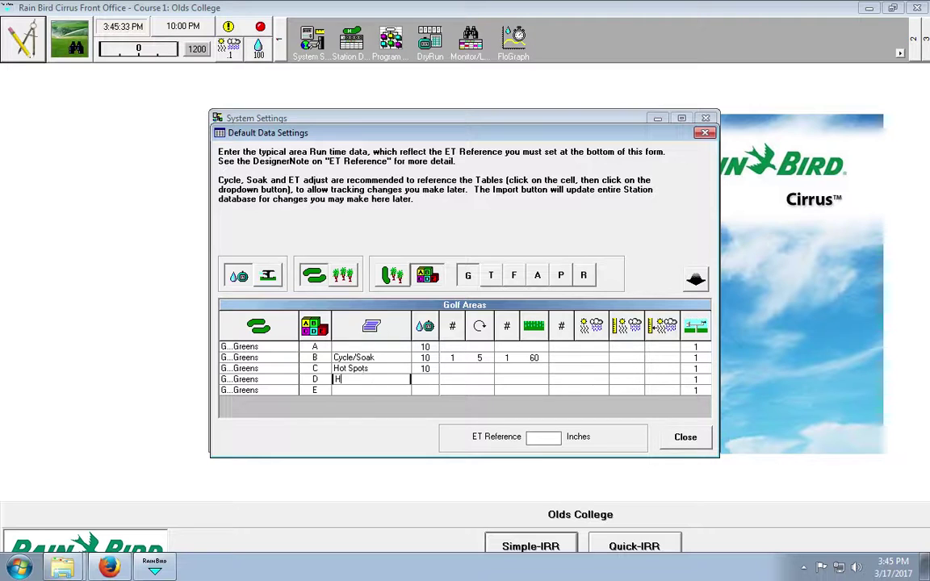
pyautogui.write('Hot Spots Test')
pyautogui.click(426, 379)
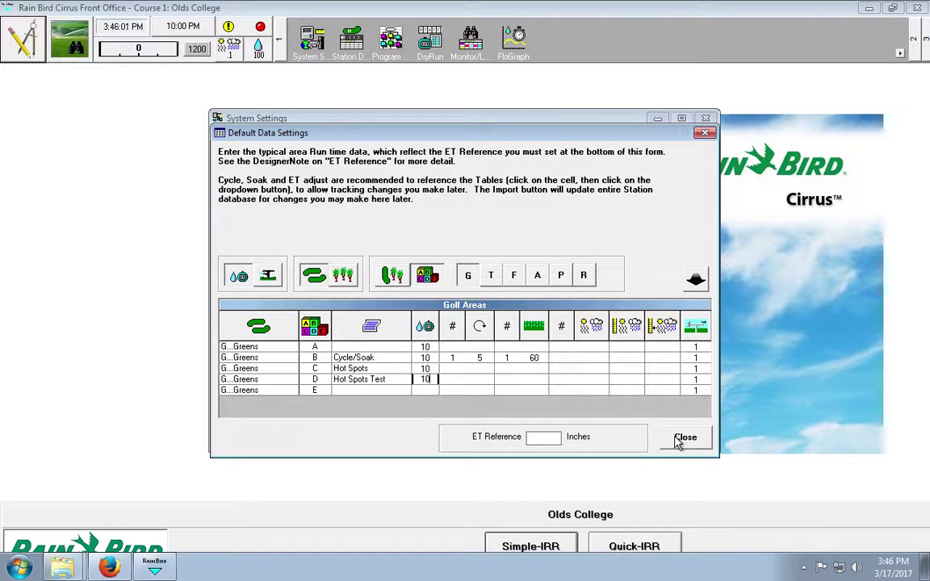
pyautogui.click(678, 443)
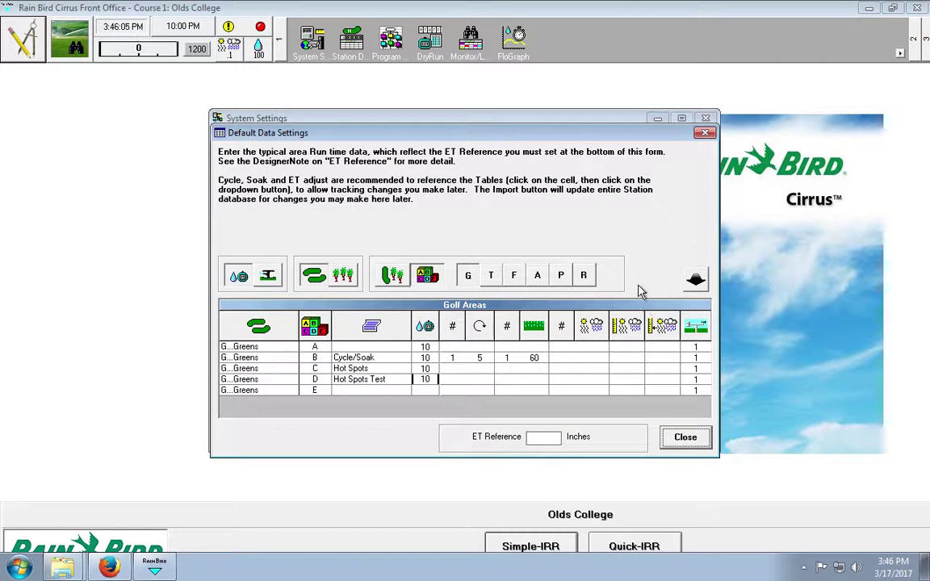
# - Import default data for all areas, all sub-areas and all data fields
pyautogui.click(696, 281)
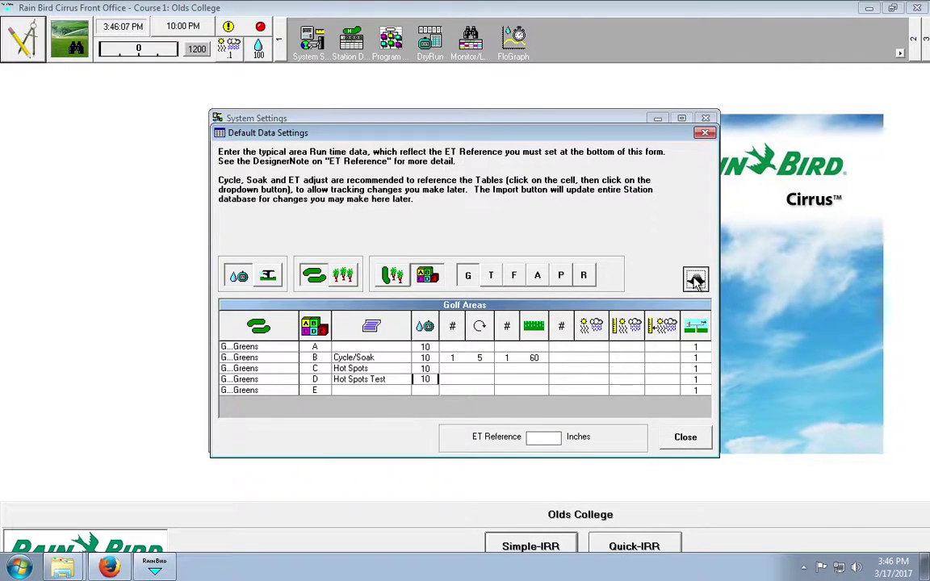
pyautogui.click(274, 264)
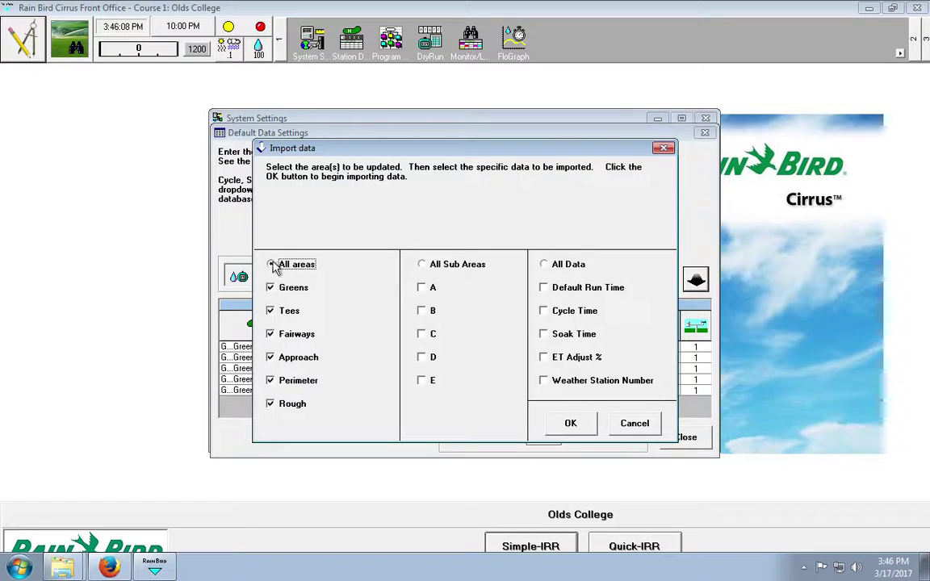
pyautogui.click(422, 264)
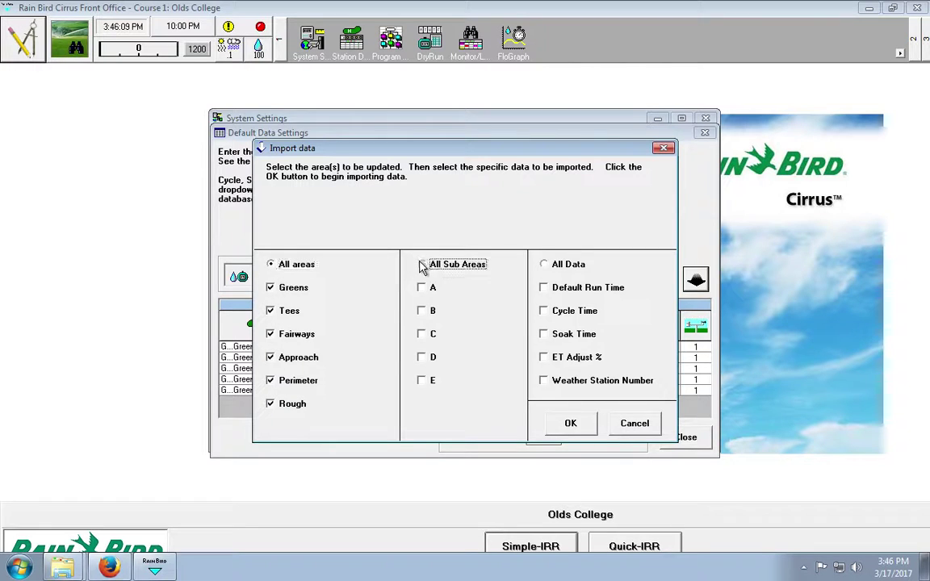
pyautogui.click(545, 265)
pyautogui.click(571, 422)
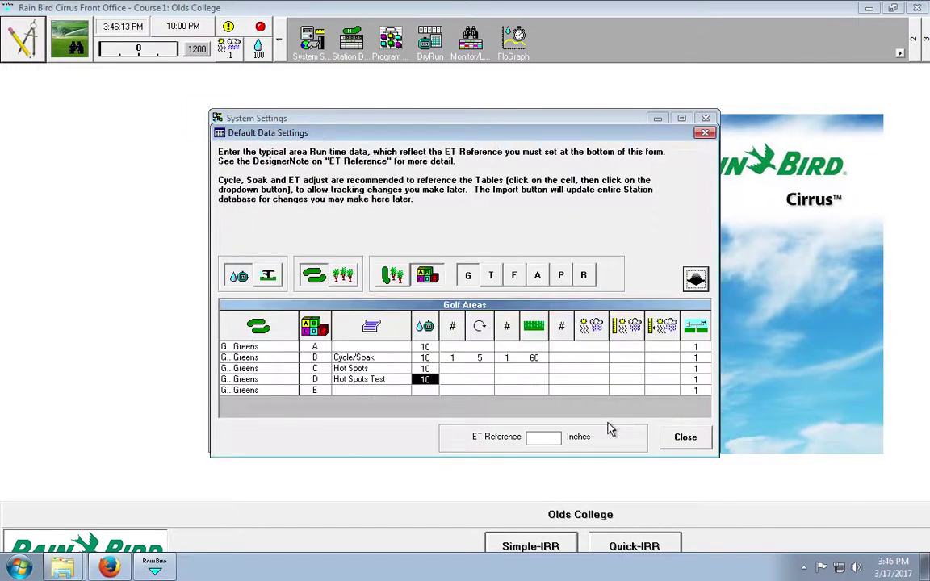
# - Close Default Data Settings and System Settings, and bring up Station Detail
pyautogui.click(682, 438)
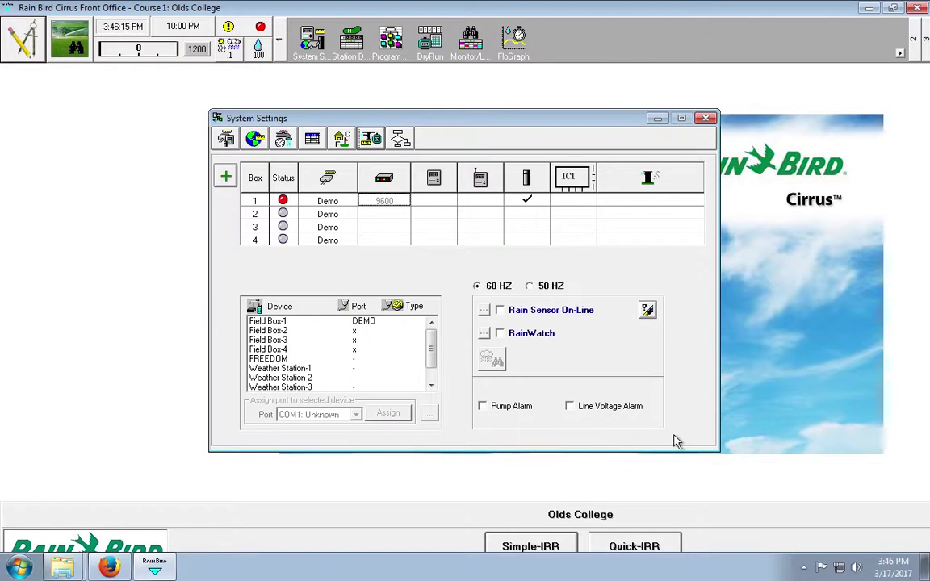
pyautogui.click(707, 119)
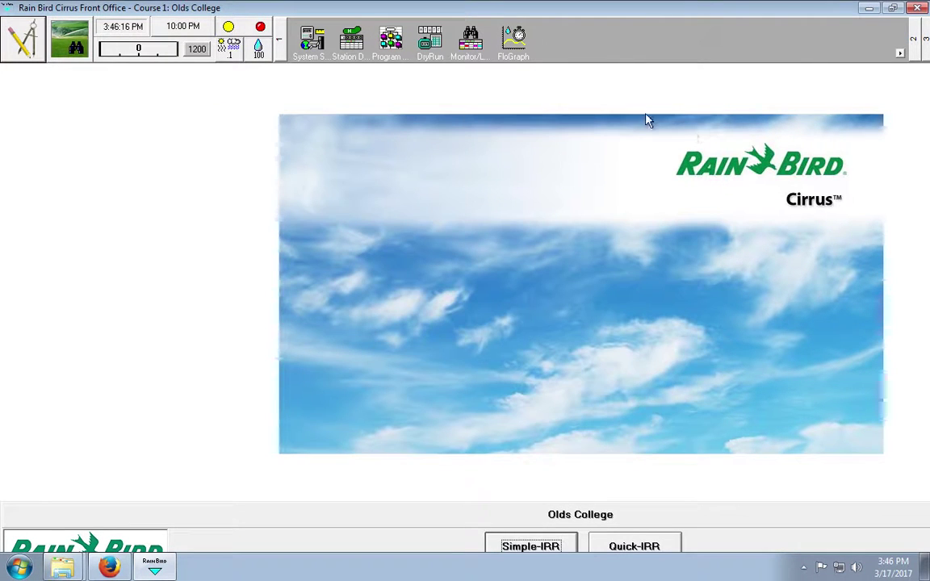
pyautogui.click(352, 42)
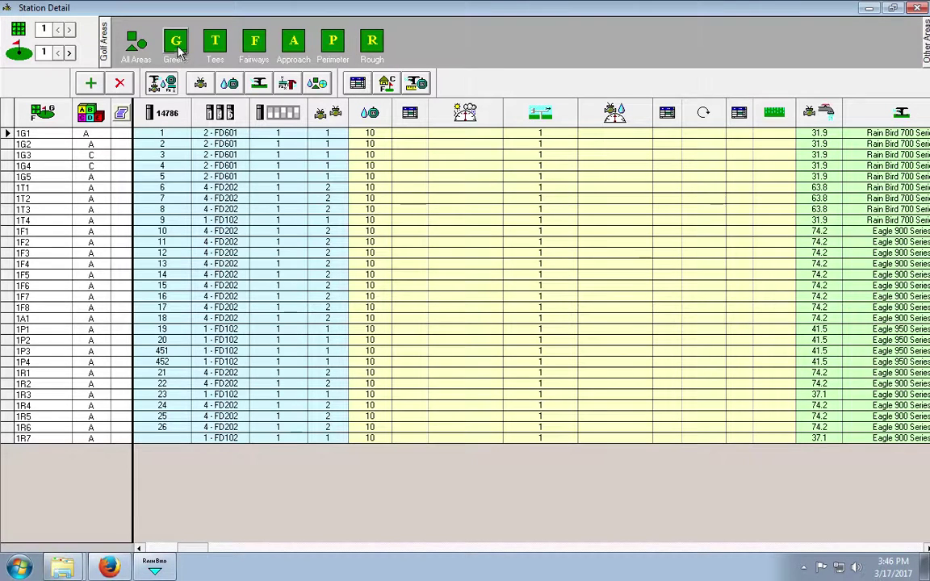
# - Assign hole 1 greens 1G3 and 1G4 to sub-area D, accepting the default data import
pyautogui.click(177, 47)
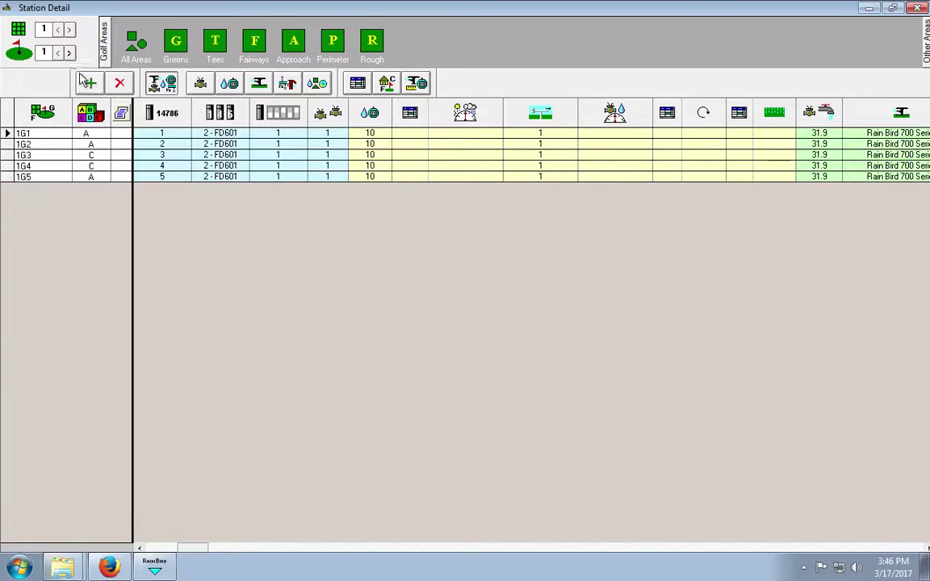
pyautogui.click(92, 155)
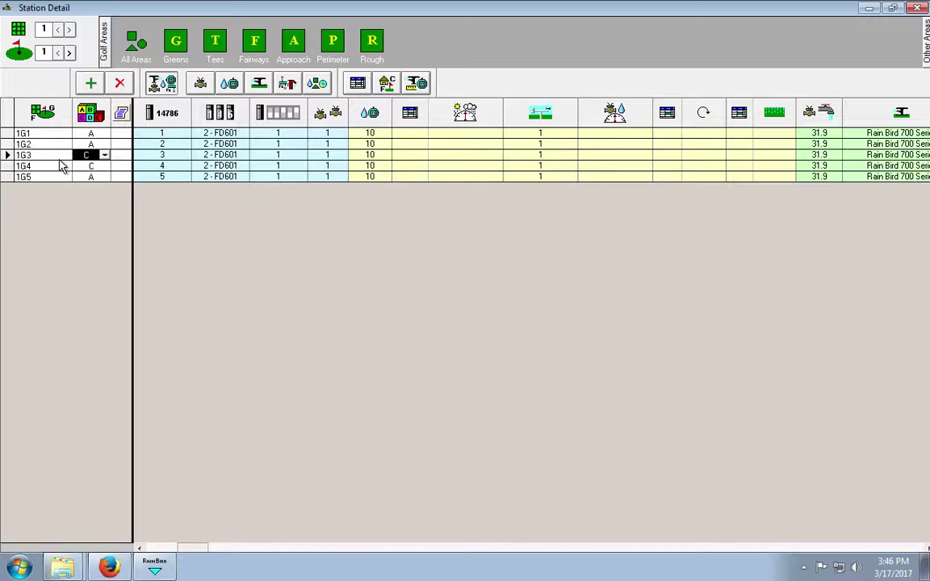
pyautogui.click(105, 155)
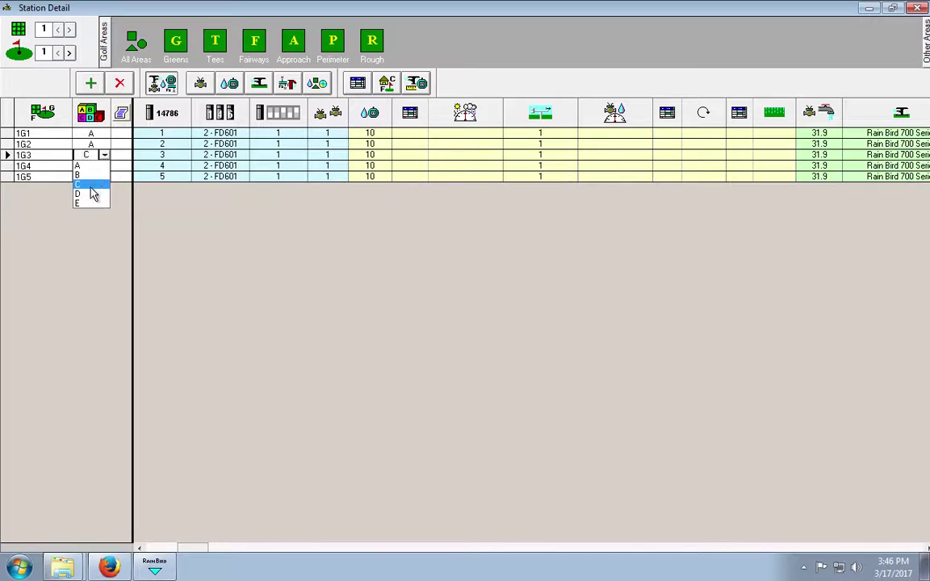
pyautogui.click(87, 195)
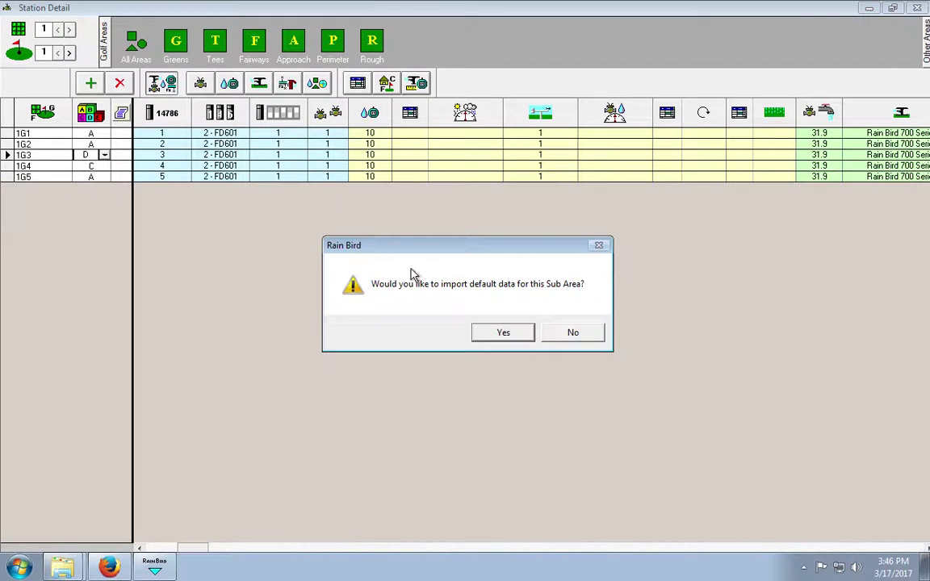
pyautogui.click(497, 334)
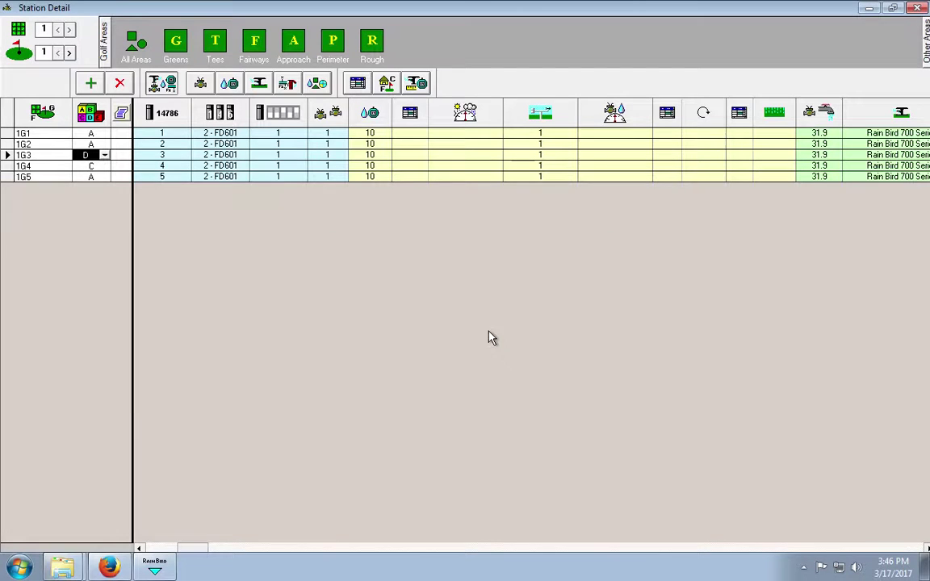
pyautogui.click(95, 165)
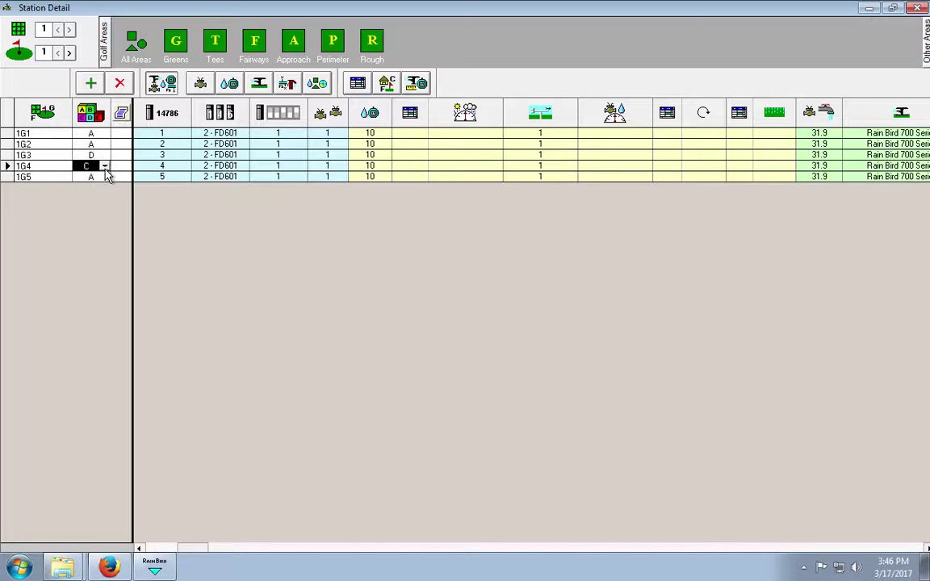
pyautogui.click(104, 166)
pyautogui.click(90, 206)
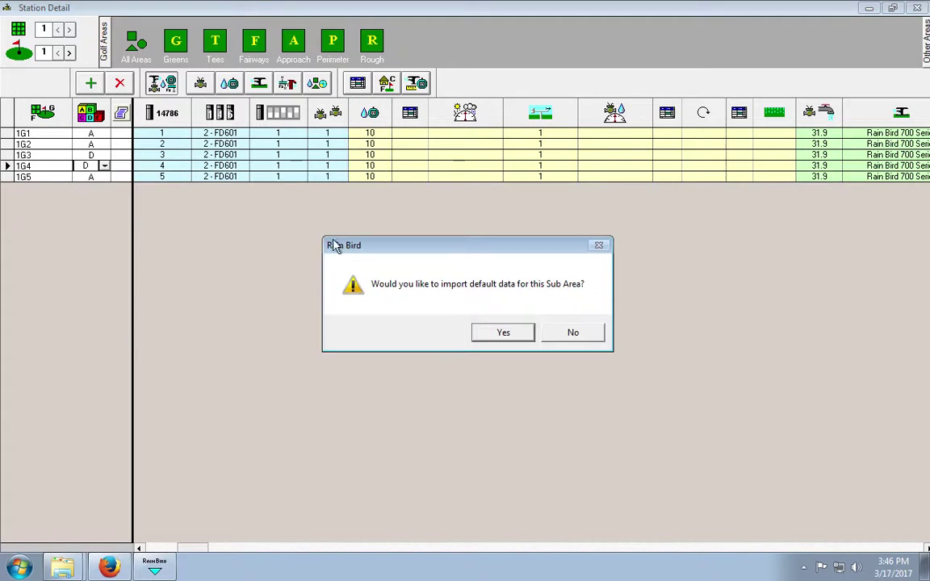
pyautogui.click(475, 331)
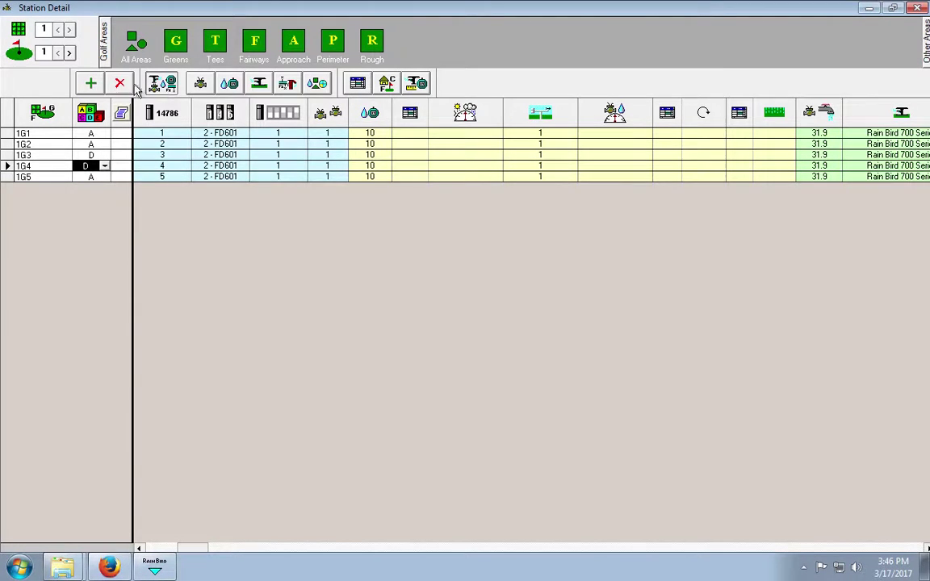
# - Move to hole 5 and assign greens 5G3 and 5G4 to sub-area D with default data
pyautogui.click(70, 53)
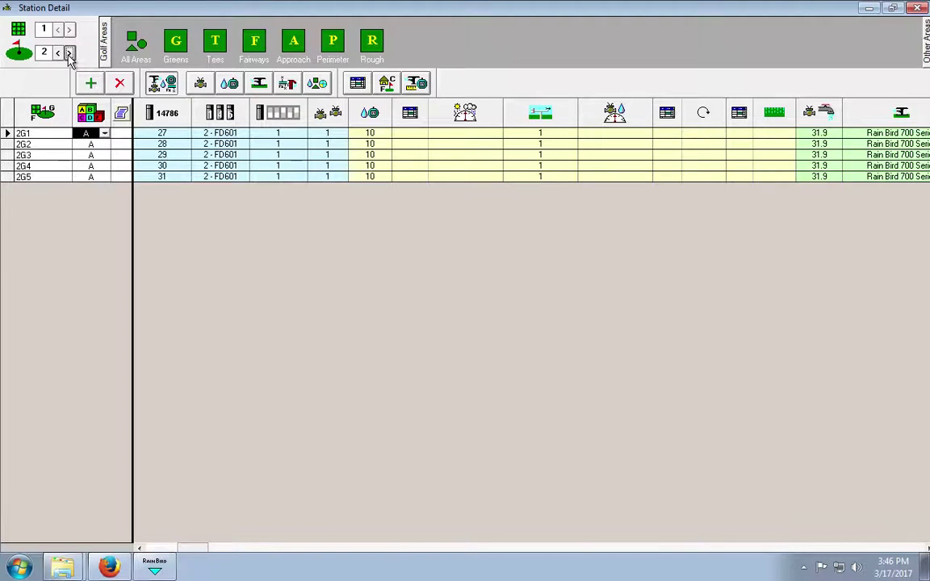
pyautogui.click(69, 53)
pyautogui.click(69, 53)
pyautogui.click(70, 53)
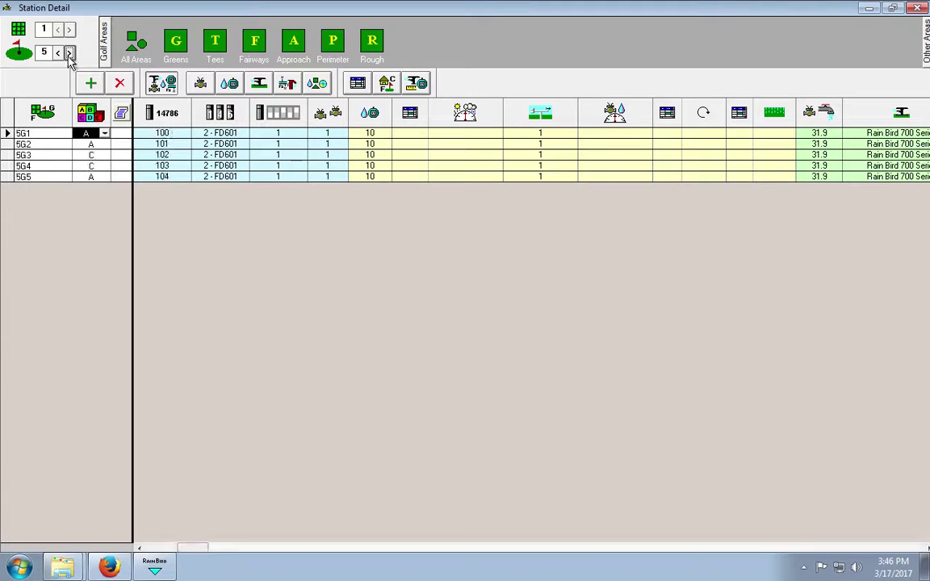
pyautogui.click(101, 156)
pyautogui.click(104, 156)
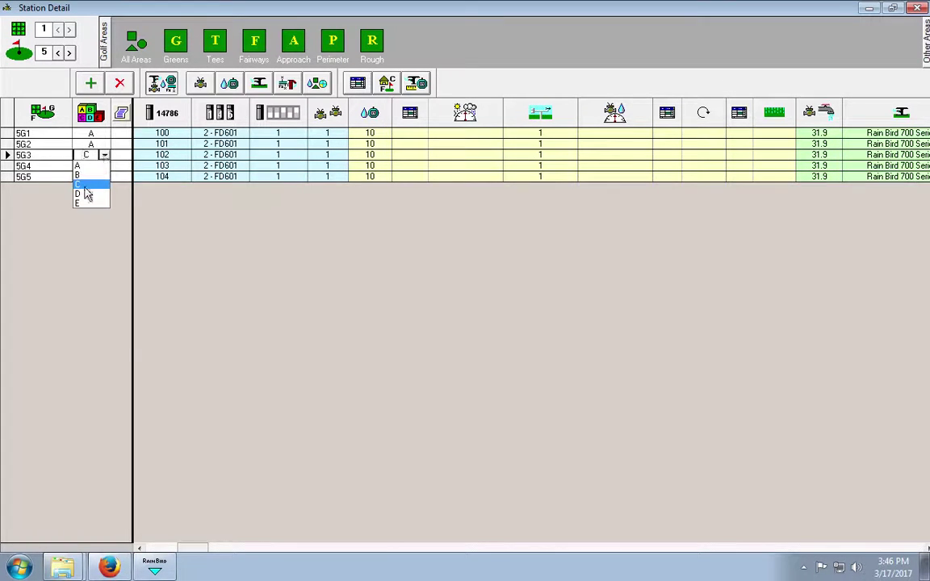
pyautogui.click(80, 194)
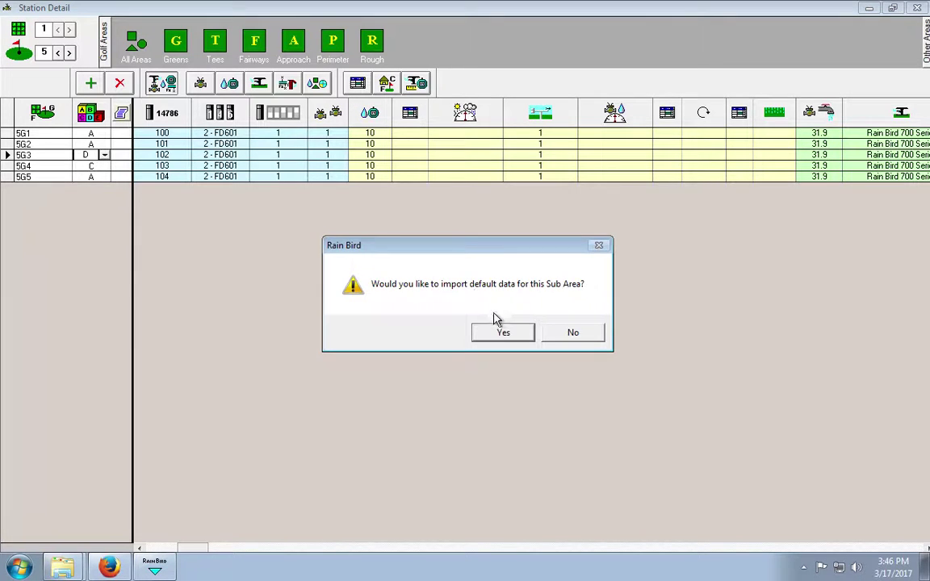
pyautogui.click(496, 333)
pyautogui.click(102, 166)
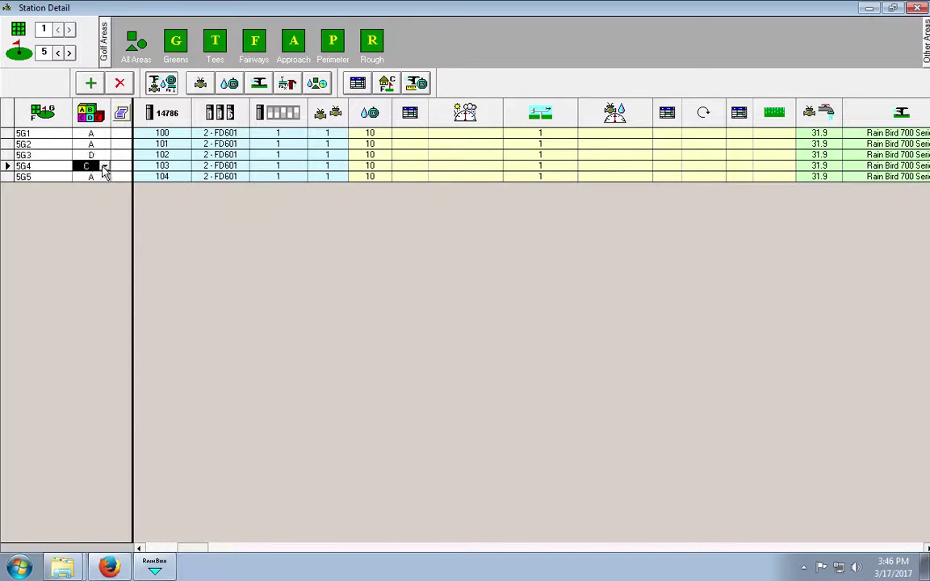
pyautogui.click(106, 166)
pyautogui.click(92, 207)
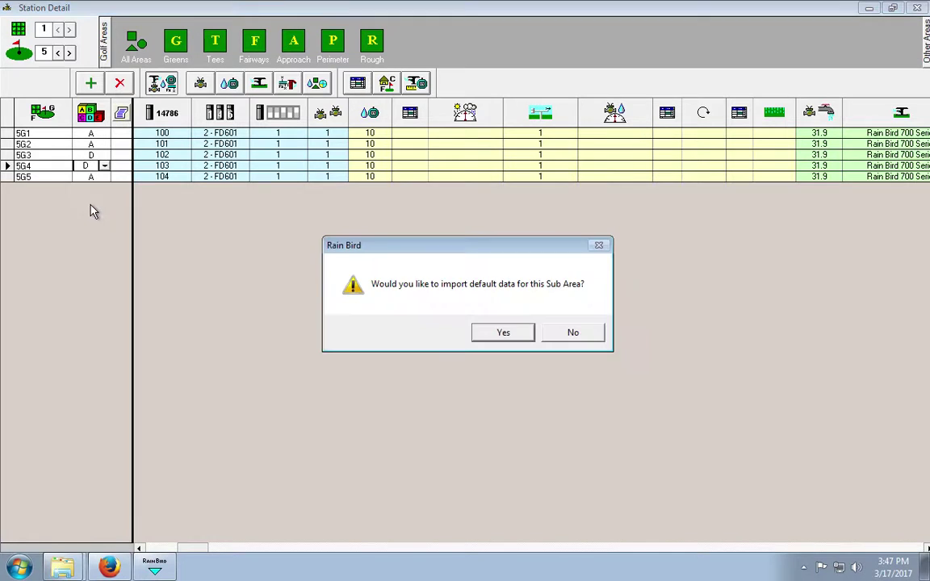
pyautogui.click(482, 333)
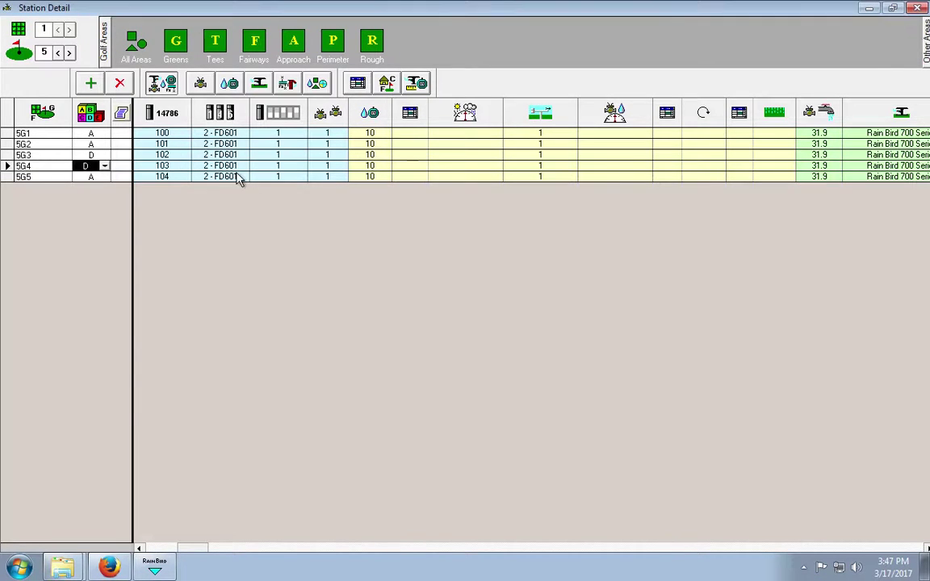
# - Assign hole 7 greens 7G3 and 7G4 to sub-area D with default data
pyautogui.click(70, 52)
pyautogui.click(69, 52)
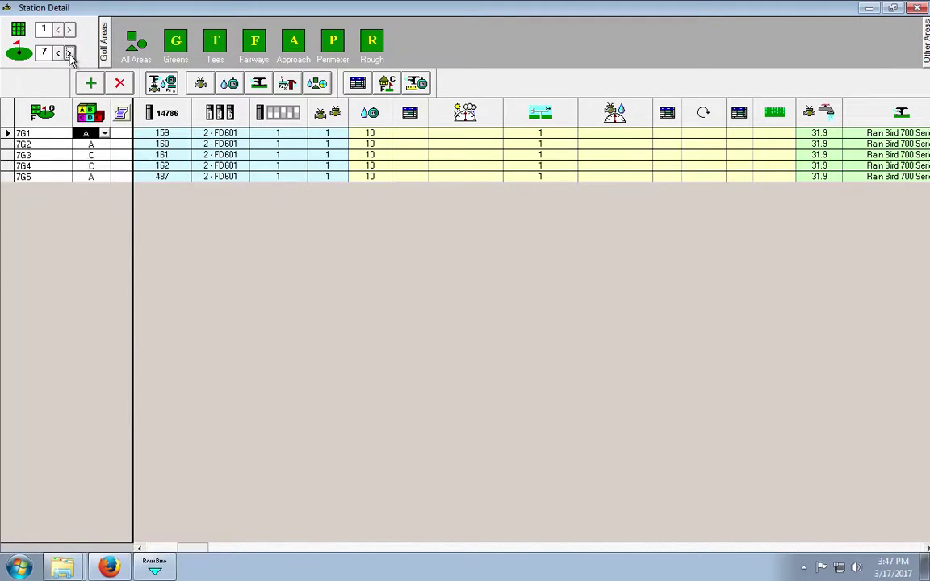
pyautogui.click(92, 156)
pyautogui.click(104, 157)
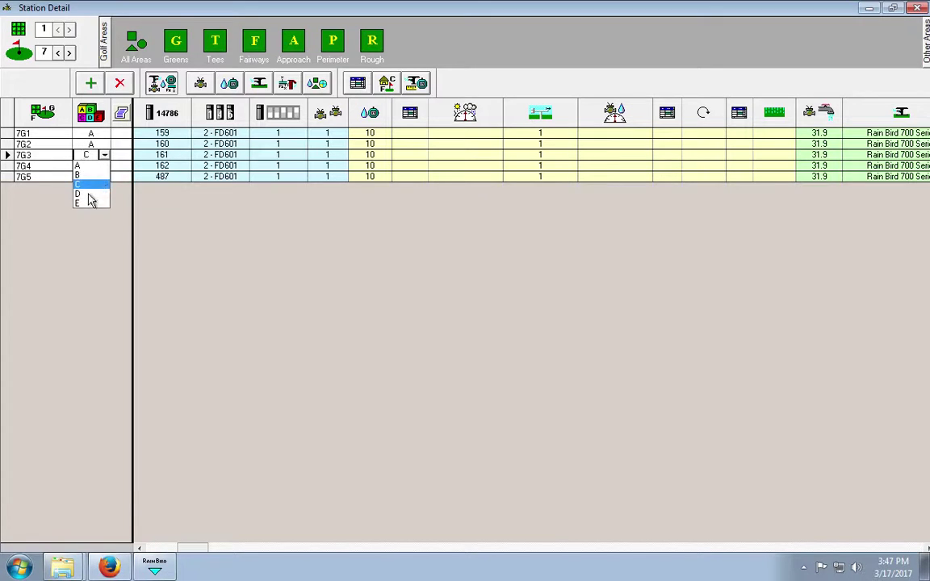
pyautogui.click(92, 197)
pyautogui.click(485, 333)
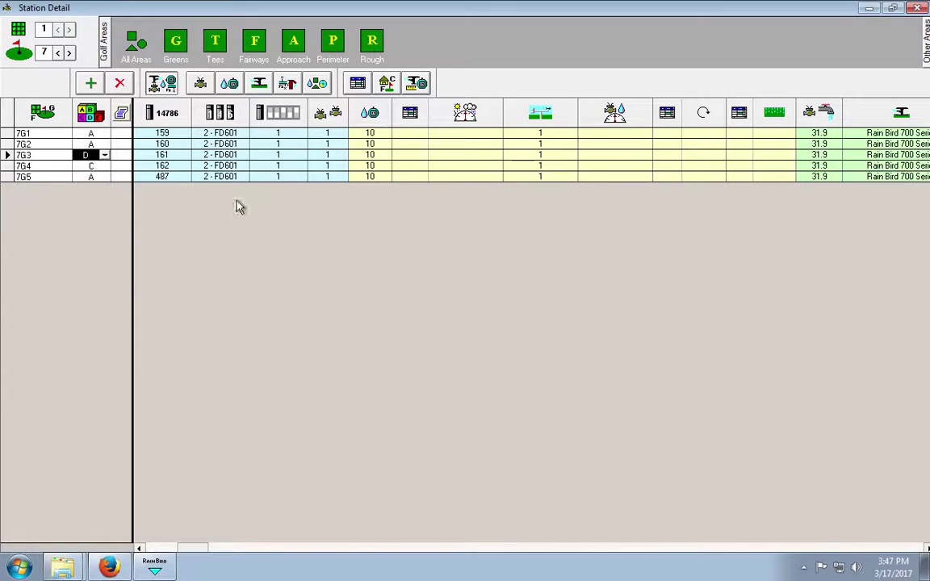
pyautogui.click(90, 165)
pyautogui.click(104, 165)
pyautogui.click(90, 205)
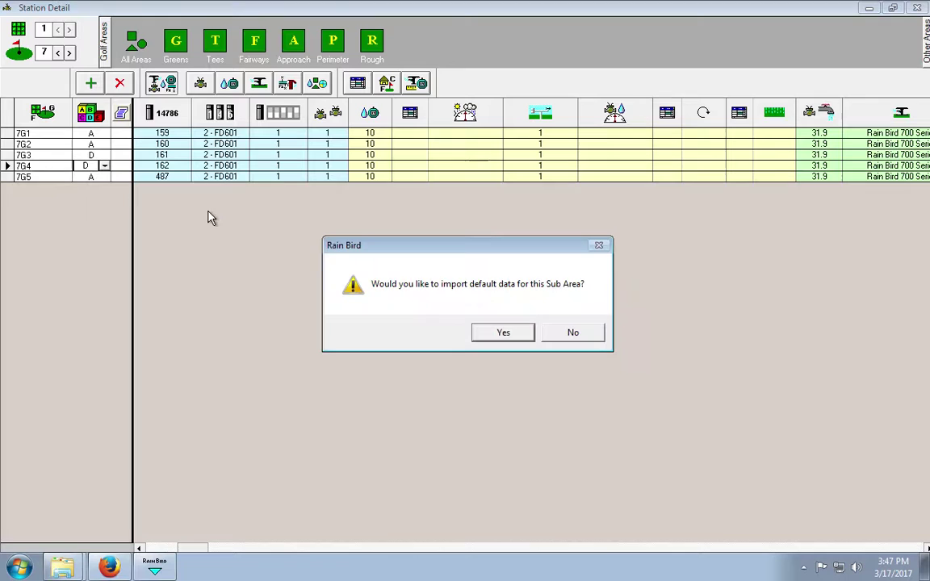
pyautogui.click(500, 333)
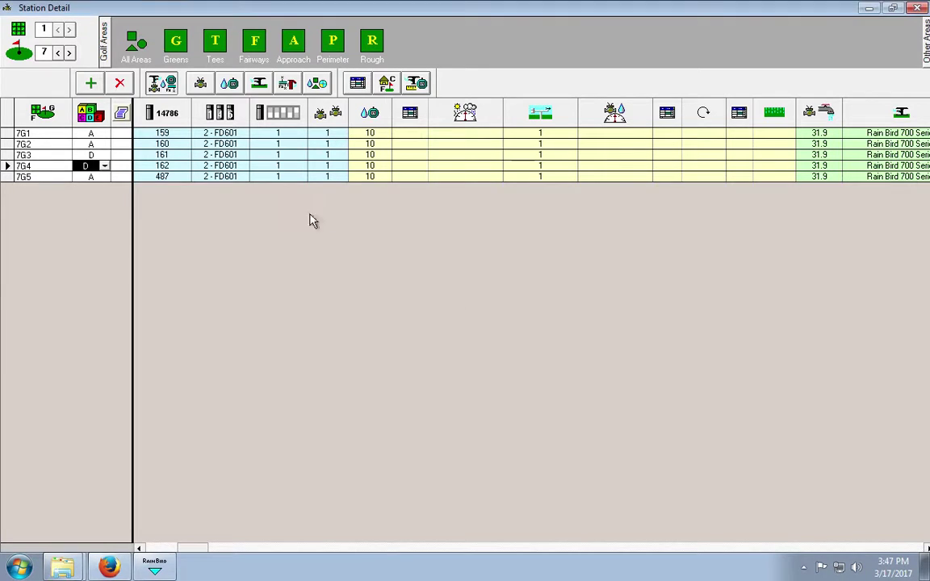
# - Assign hole 9 greens 9G3 and 9G4 to sub-area D, then close Station Detail
pyautogui.click(69, 53)
pyautogui.click(95, 155)
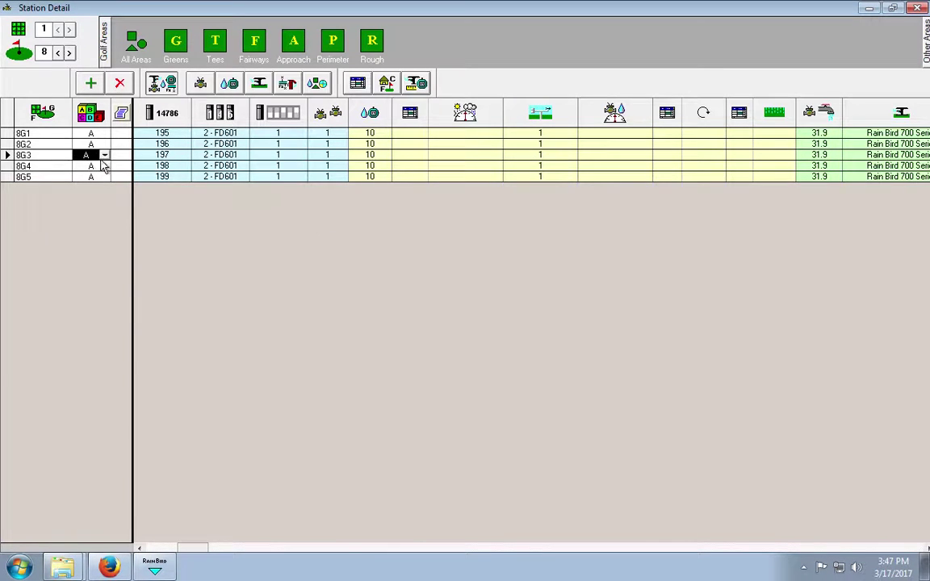
pyautogui.click(69, 52)
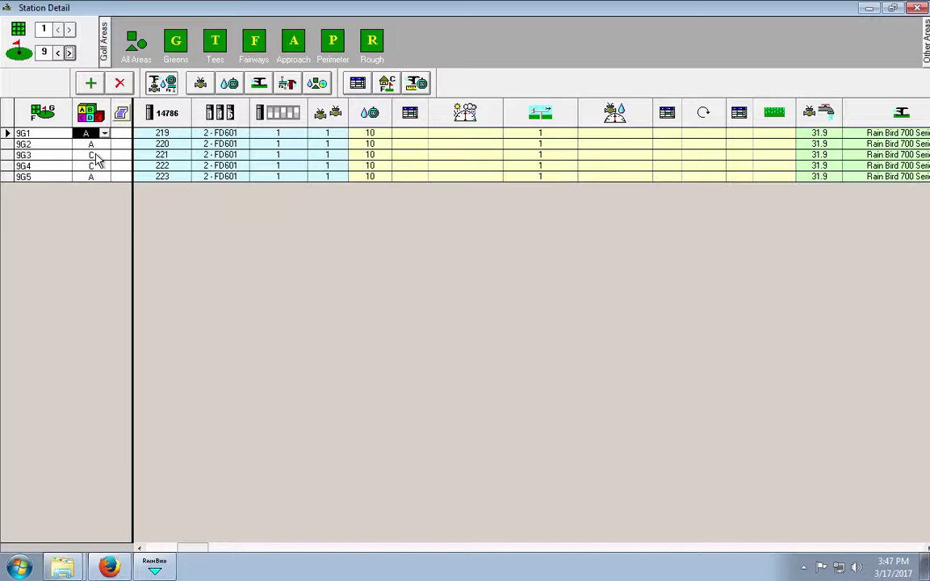
pyautogui.click(99, 156)
pyautogui.click(104, 155)
pyautogui.click(91, 198)
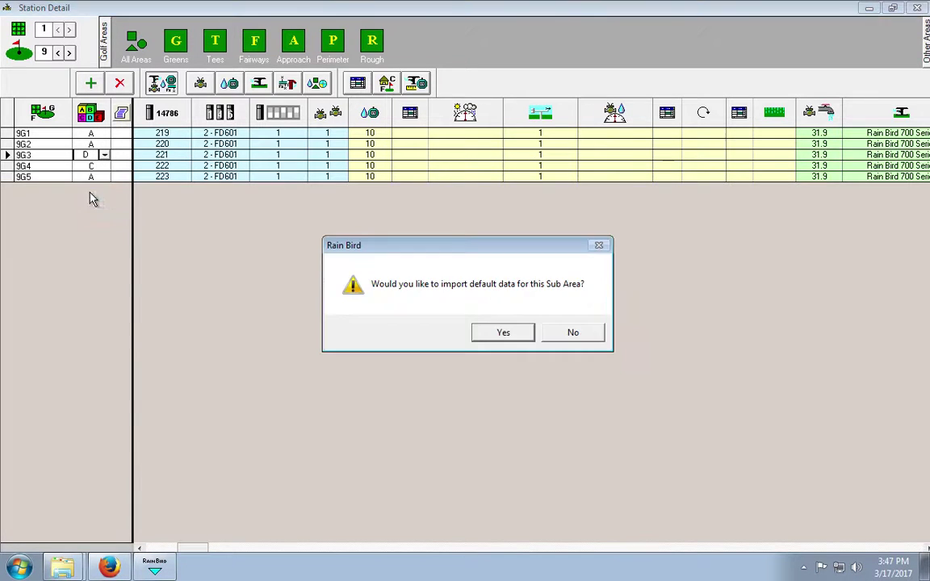
pyautogui.click(476, 332)
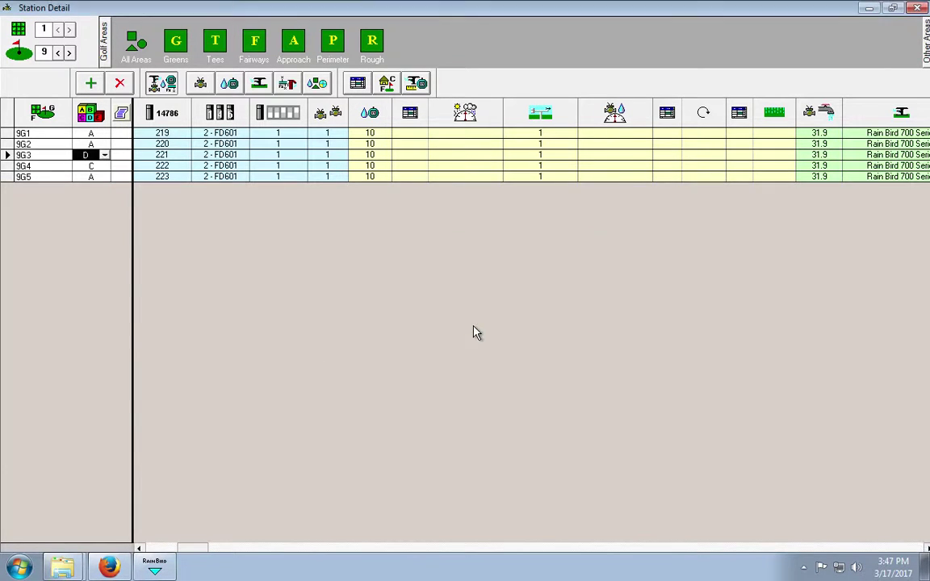
pyautogui.click(94, 165)
pyautogui.click(104, 166)
pyautogui.click(89, 204)
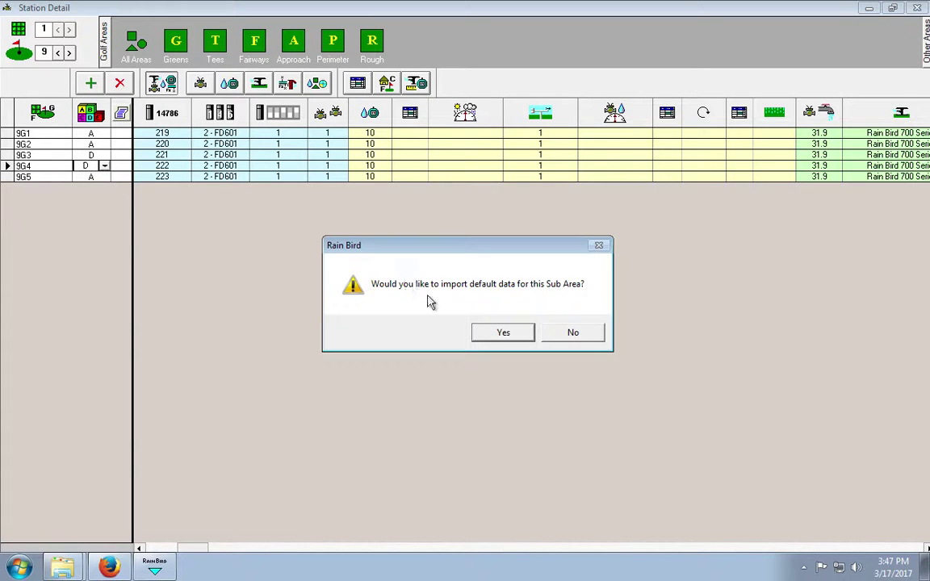
pyautogui.click(501, 332)
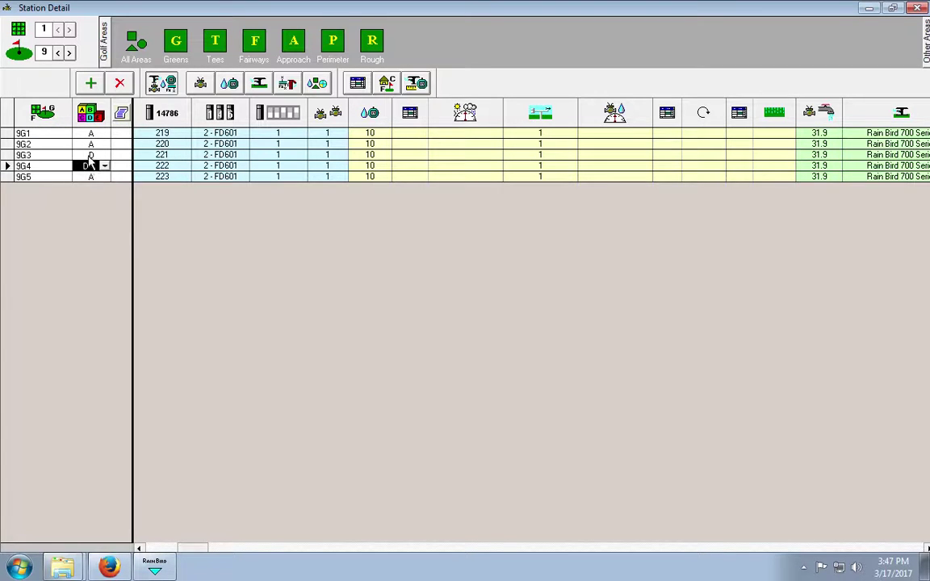
pyautogui.moveTo(916, 8)
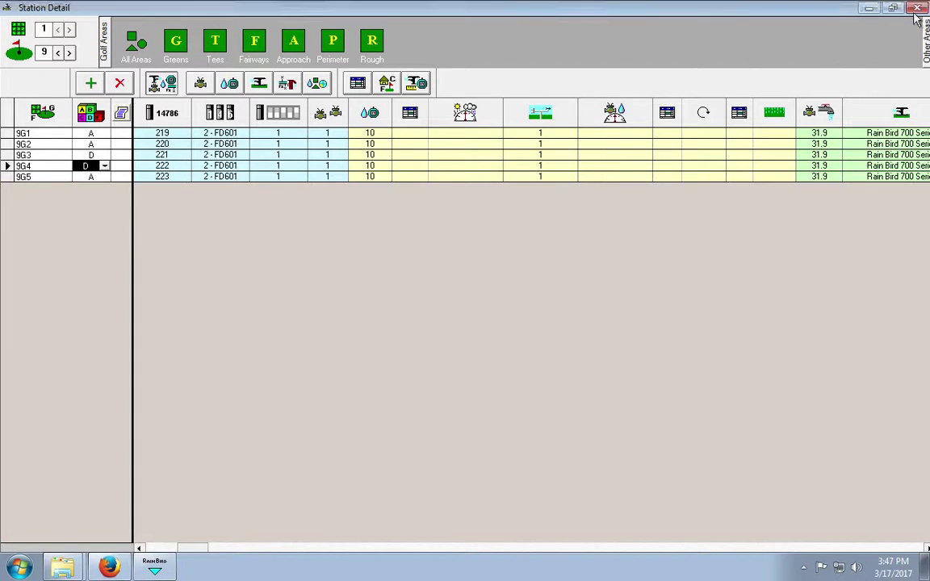
pyautogui.click(918, 10)
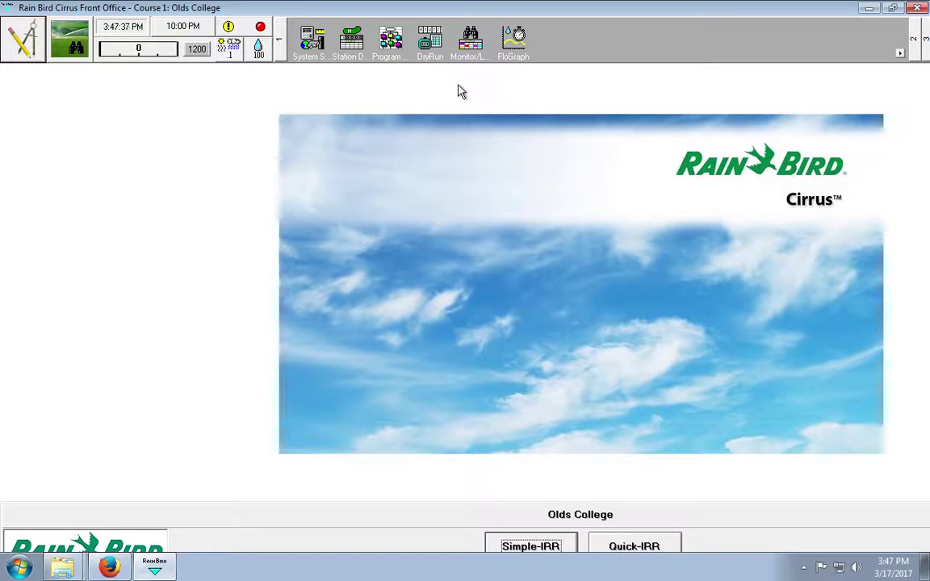
# - Create program 'Hot Greens' for front-nine area D greens at 10:00 PM; switch off Front and Back 9 Greens
pyautogui.click(389, 40)
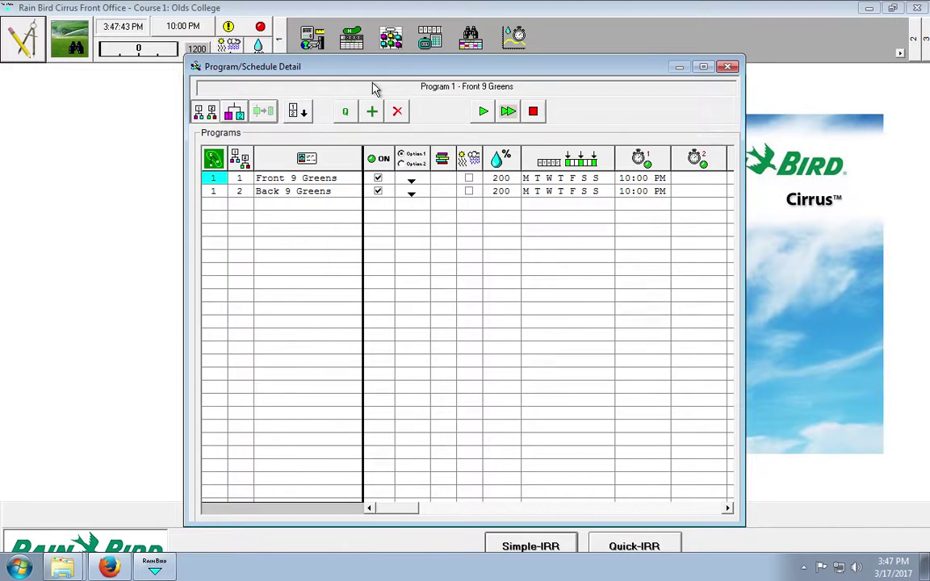
pyautogui.click(345, 114)
pyautogui.moveTo(417, 112); pyautogui.dragTo(338, 114)
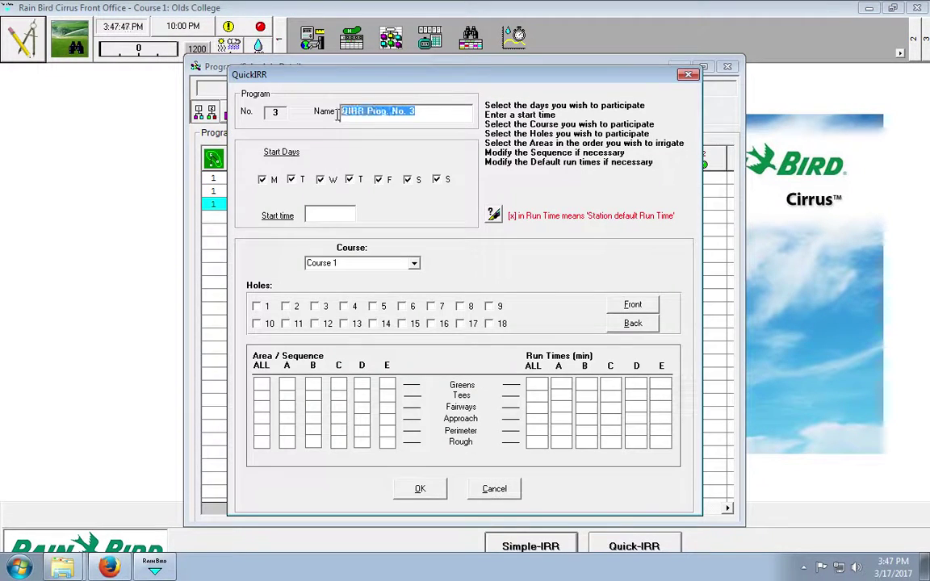
pyautogui.write('Hot')
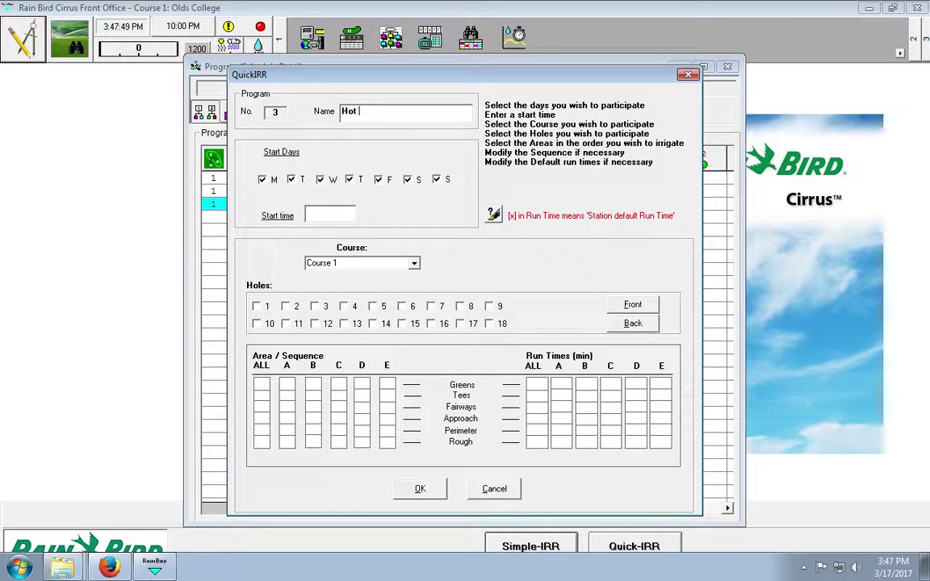
pyautogui.write(' Greens')
pyautogui.write('PM')
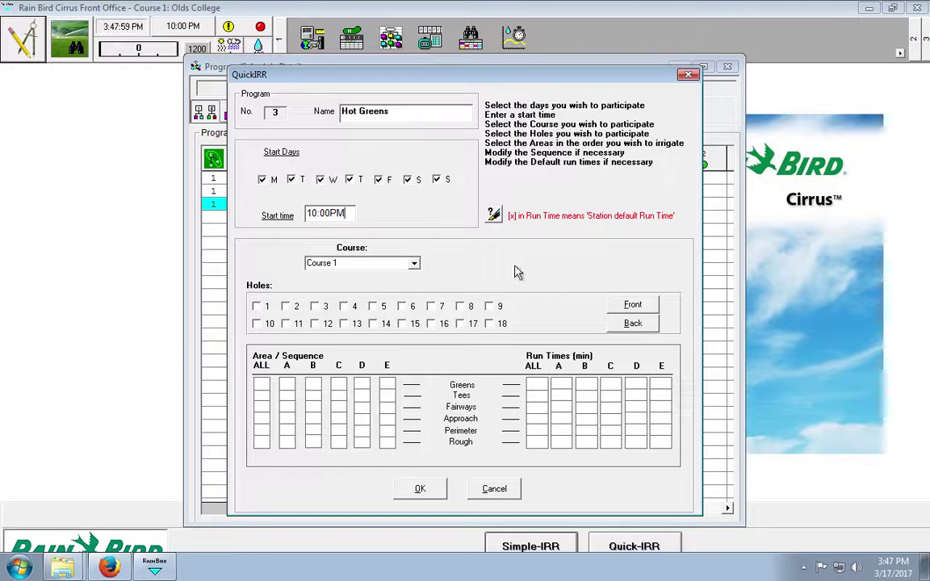
pyautogui.click(629, 307)
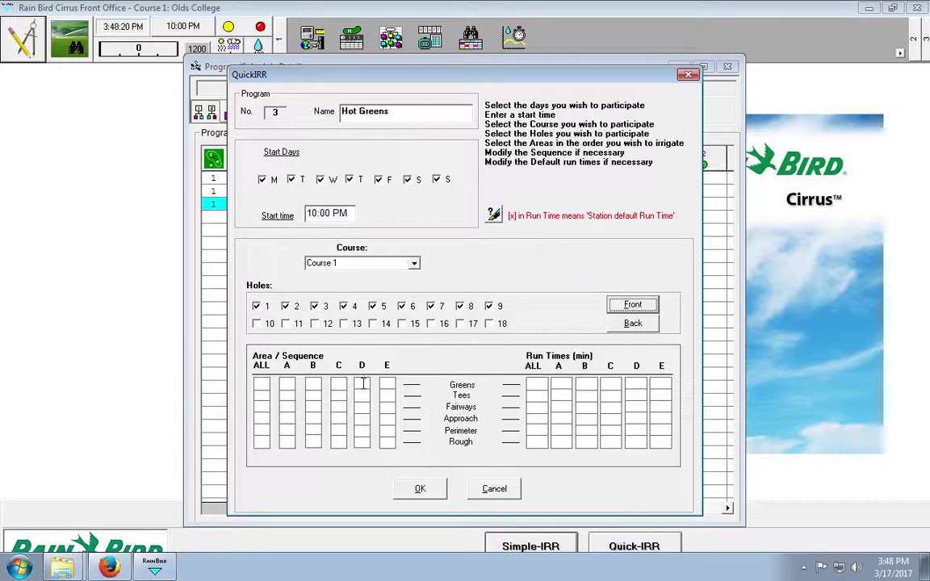
pyautogui.click(364, 384)
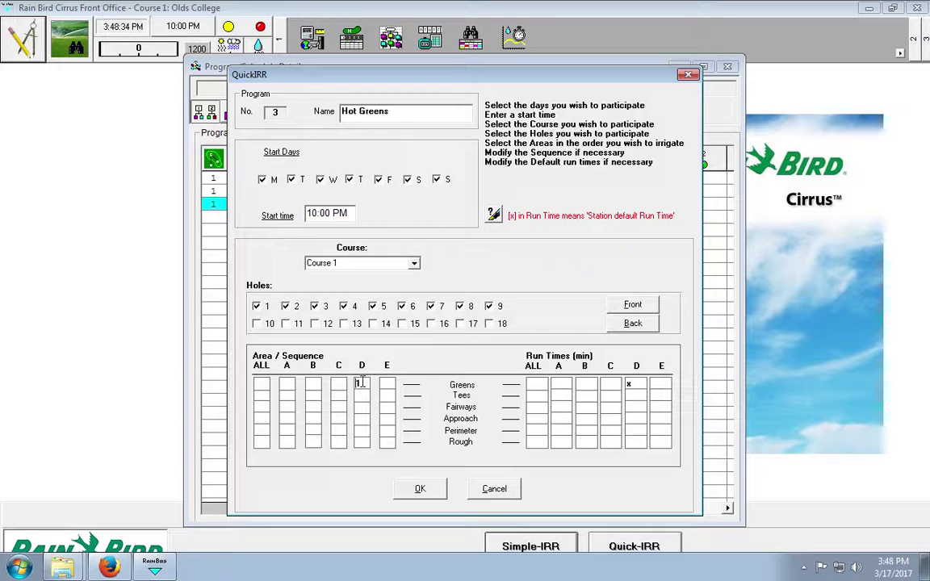
pyautogui.click(418, 489)
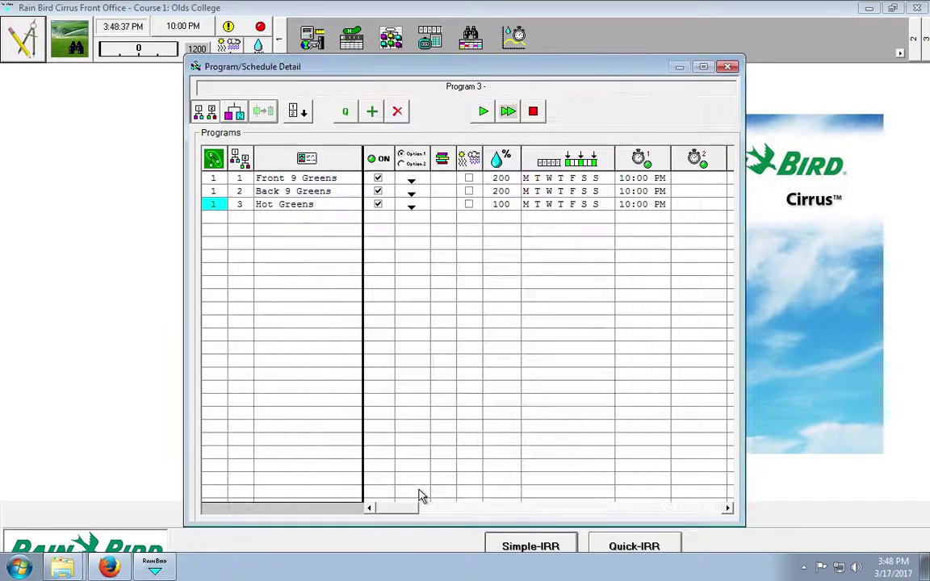
pyautogui.click(379, 191)
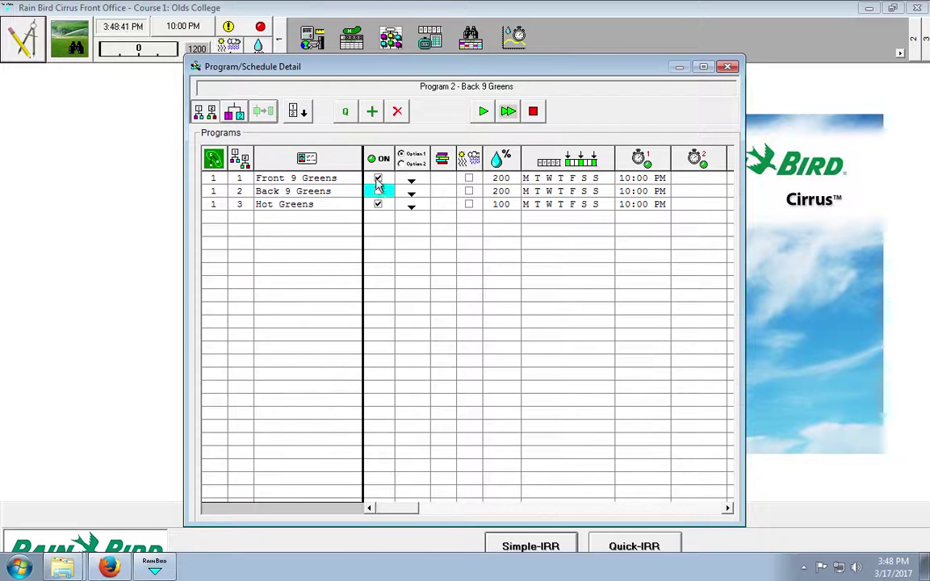
pyautogui.click(378, 179)
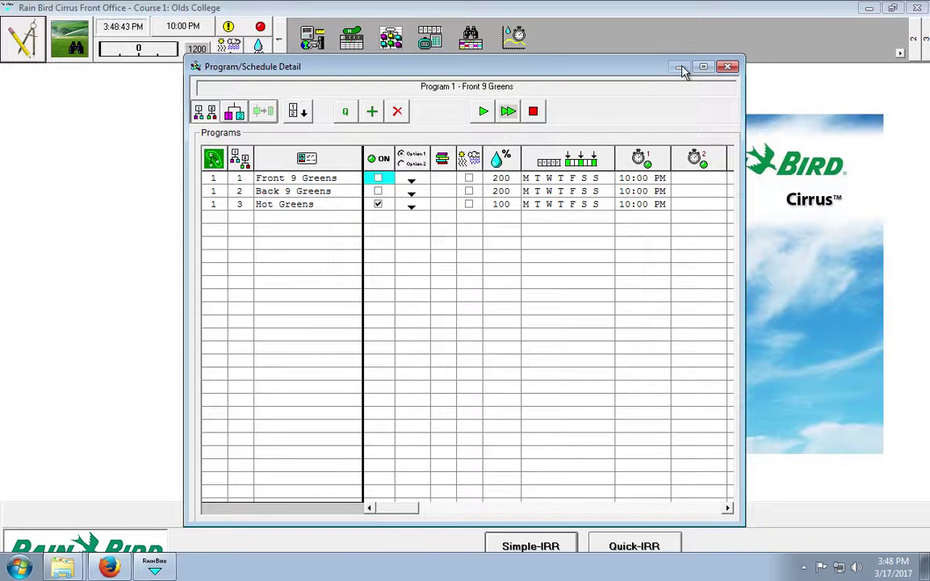
# - Run a dry run and check its log: only G3–G4 greens on holes 1, 5, 7, 9, 2550 gallons
pyautogui.click(726, 68)
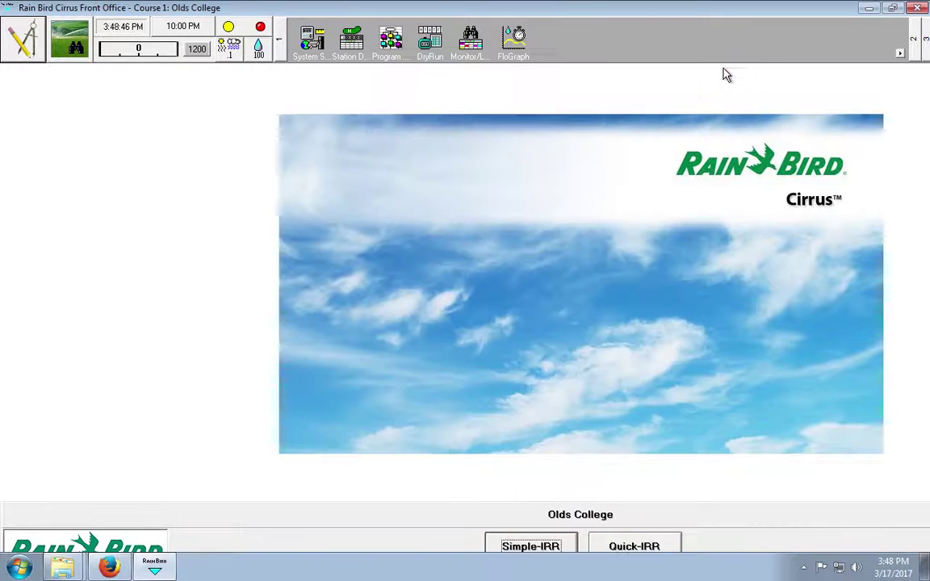
pyautogui.click(430, 42)
pyautogui.click(162, 112)
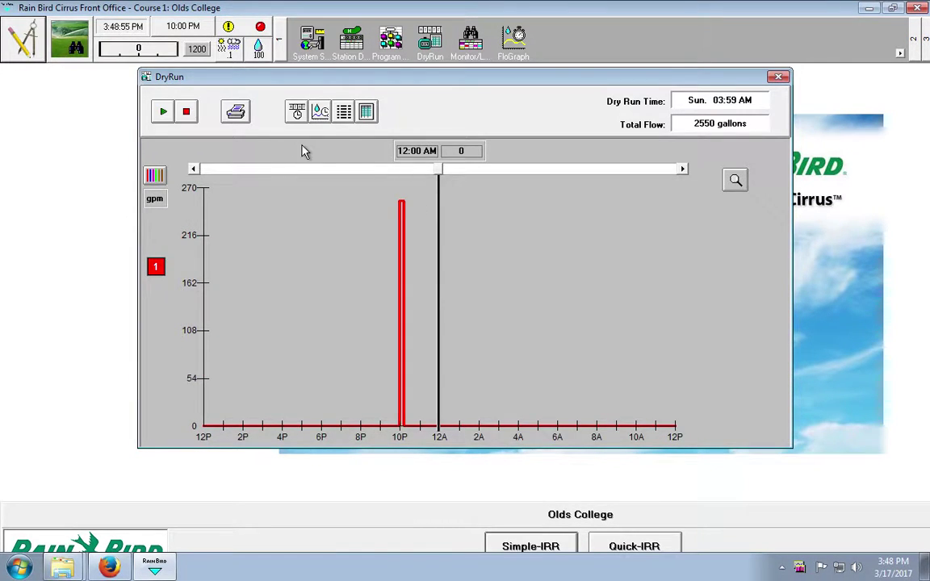
pyautogui.click(366, 113)
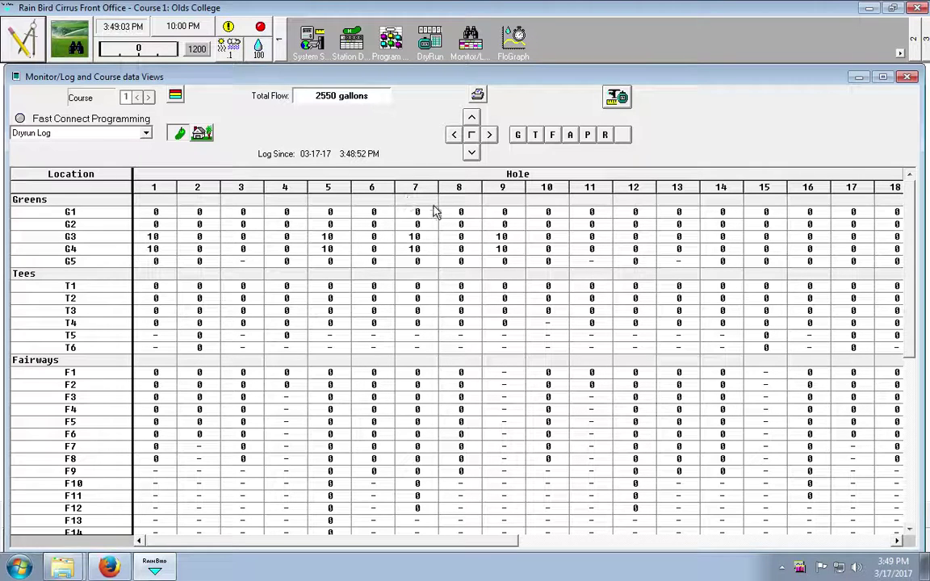
pyautogui.click(905, 78)
# - In Station Detail's greens view, enter cycle time 5 for greens 1G1 through 1G5
pyautogui.click(778, 77)
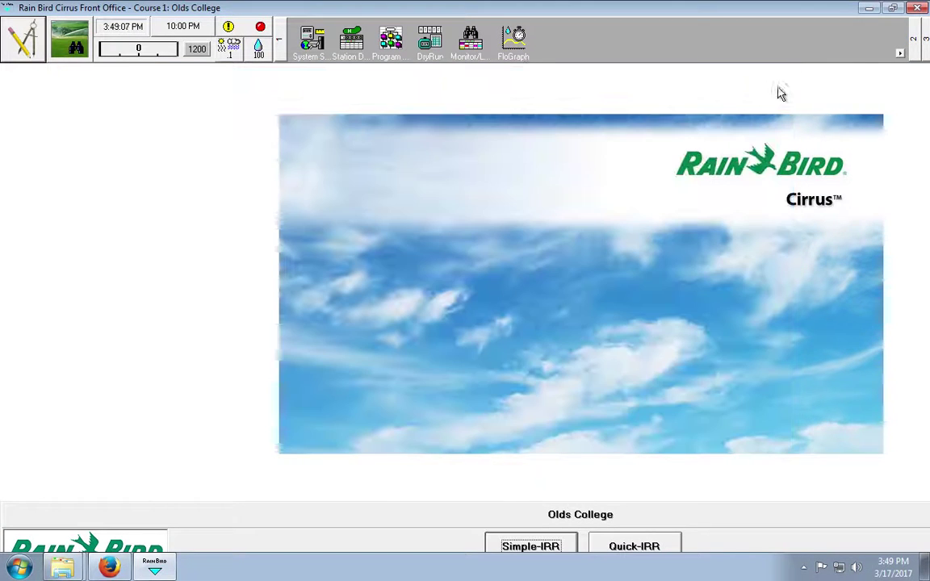
pyautogui.click(353, 40)
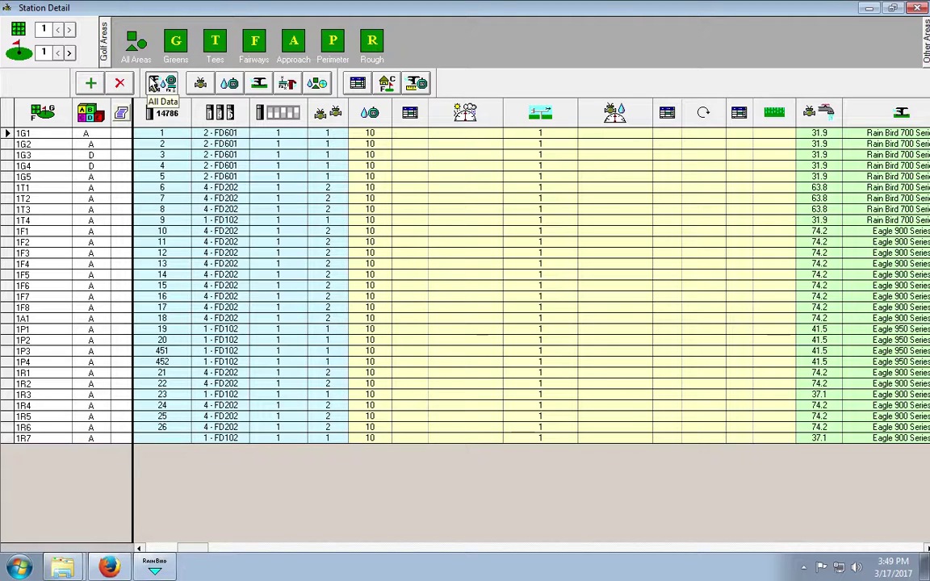
pyautogui.click(171, 47)
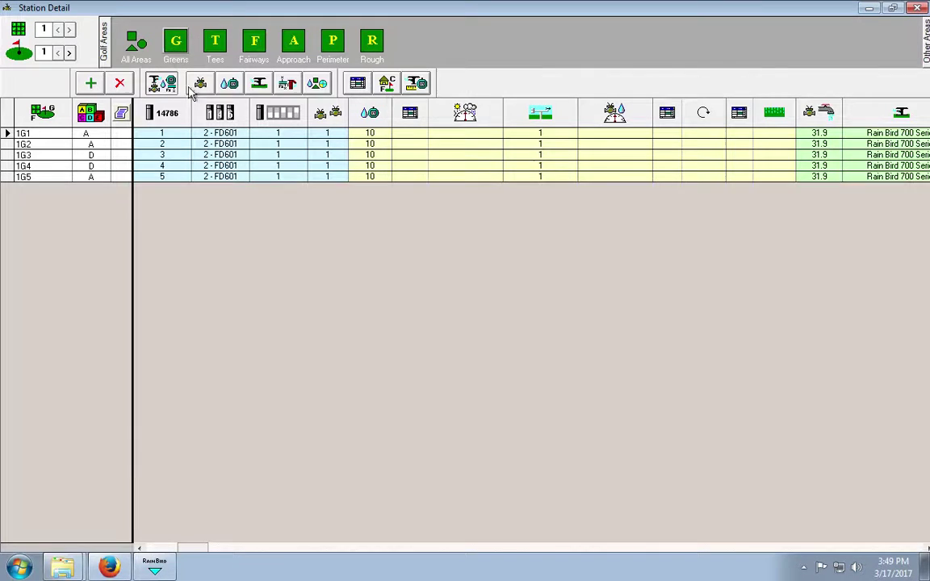
pyautogui.click(701, 136)
pyautogui.write('5')
pyautogui.click(701, 146)
pyautogui.write('5')
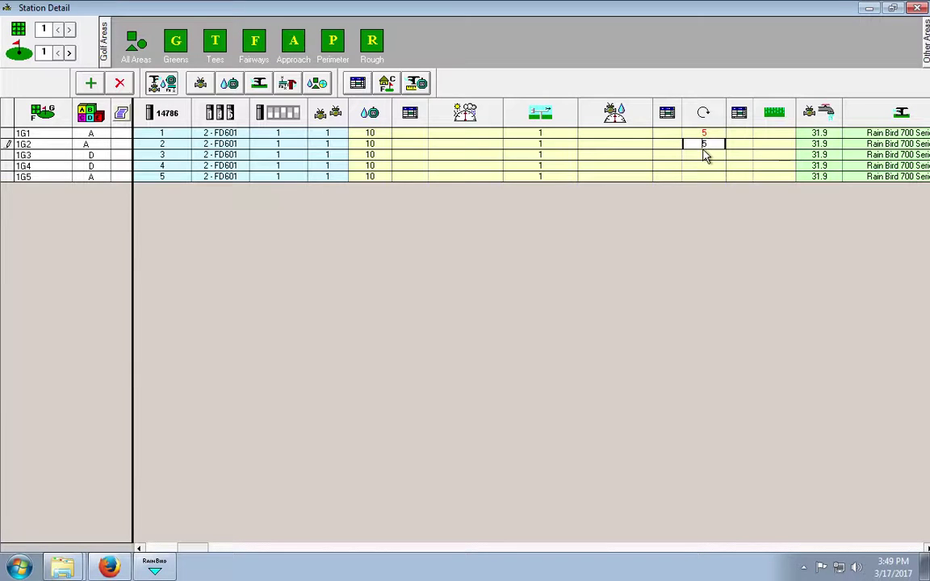
pyautogui.click(704, 155)
pyautogui.write('5')
pyautogui.click(703, 165)
pyautogui.write('5')
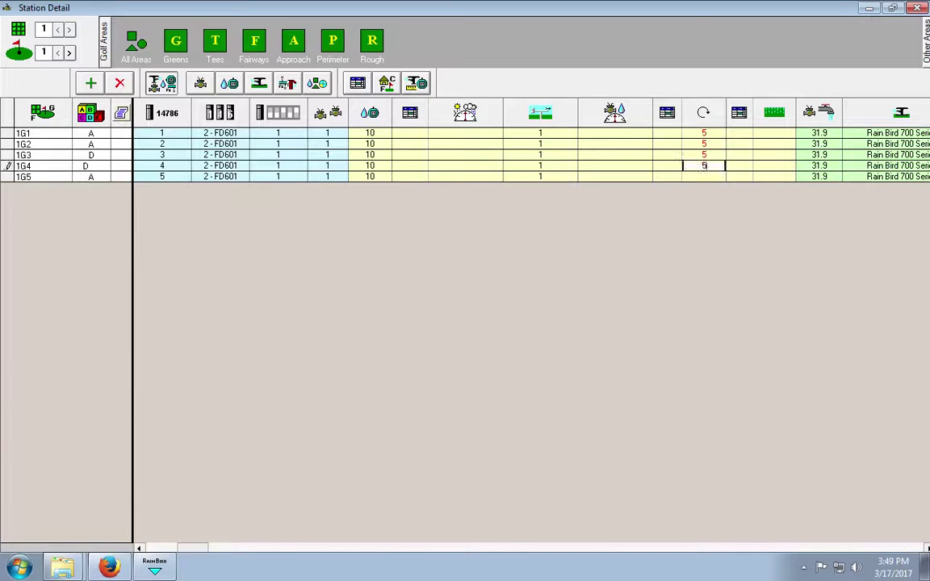
pyautogui.click(705, 177)
pyautogui.write('5')
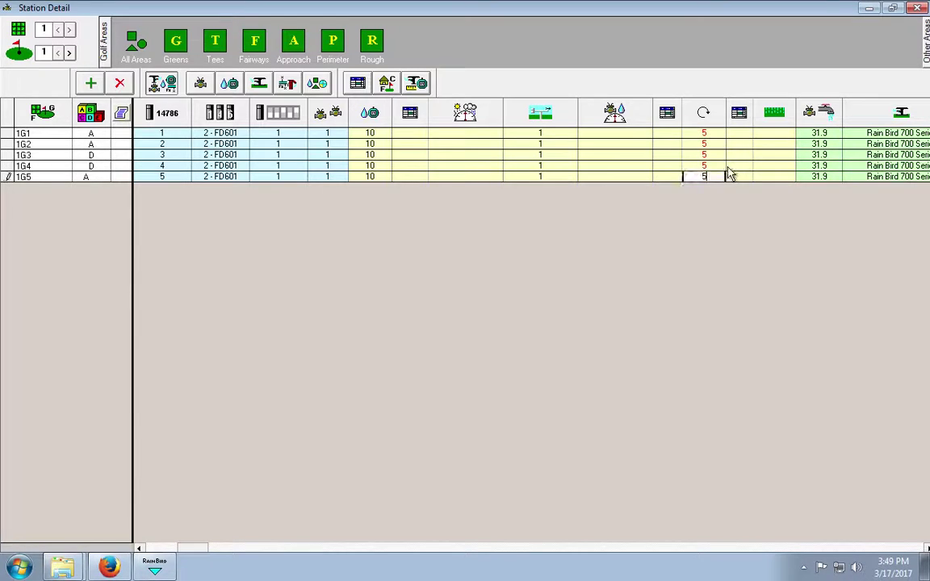
# - Enter soak time 60 for greens 1G1 through 1G5
pyautogui.click(767, 134)
pyautogui.click(771, 134)
pyautogui.write('60')
pyautogui.click(771, 145)
pyautogui.write('60')
pyautogui.click(774, 156)
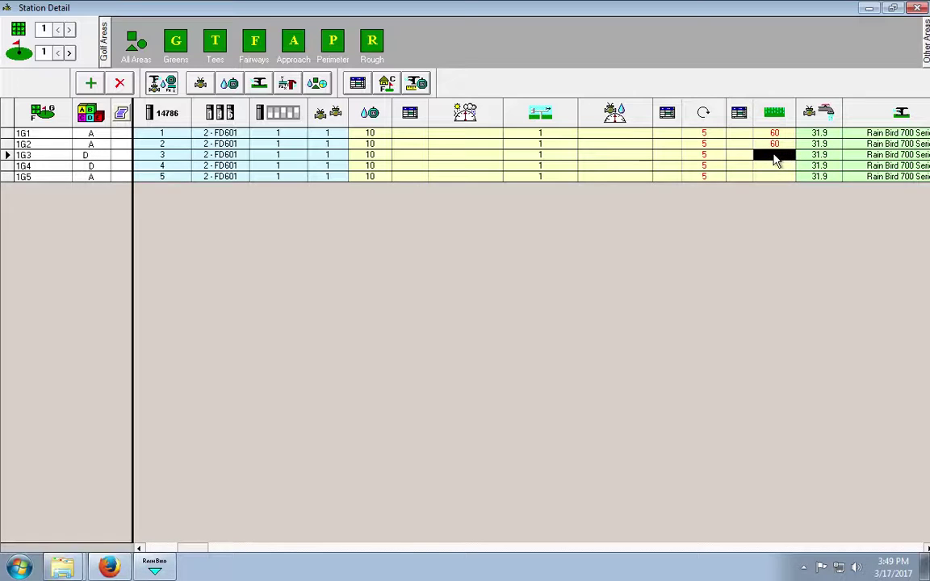
pyautogui.write('60')
pyautogui.click(774, 168)
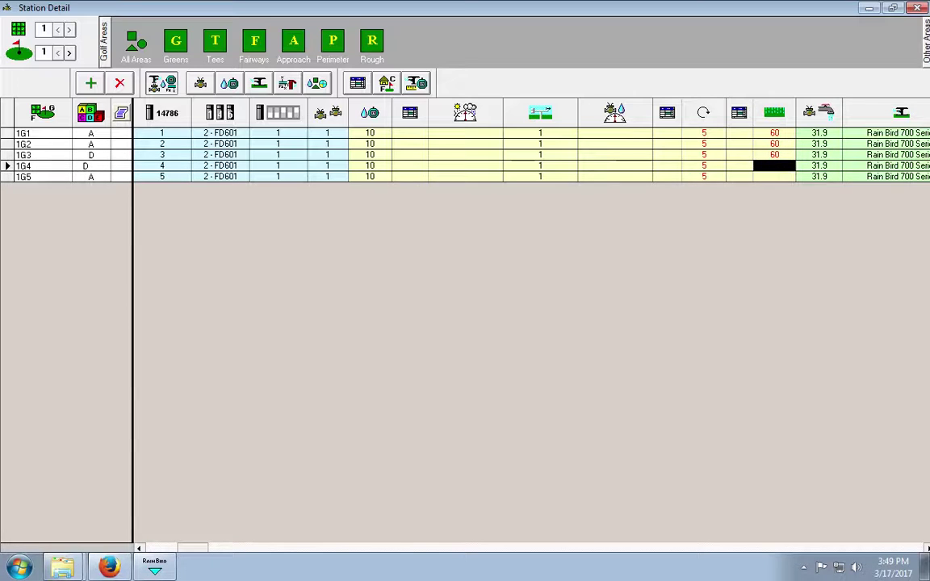
pyautogui.write('60')
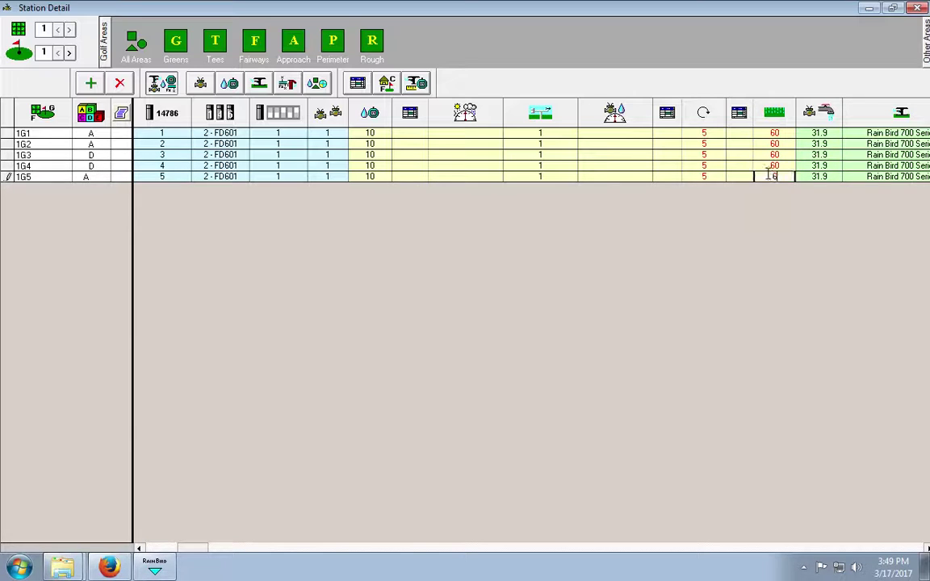
pyautogui.write('0')
# - Rerun the dry run, confirm the log still totals 2550 gallons, and close it
pyautogui.click(917, 8)
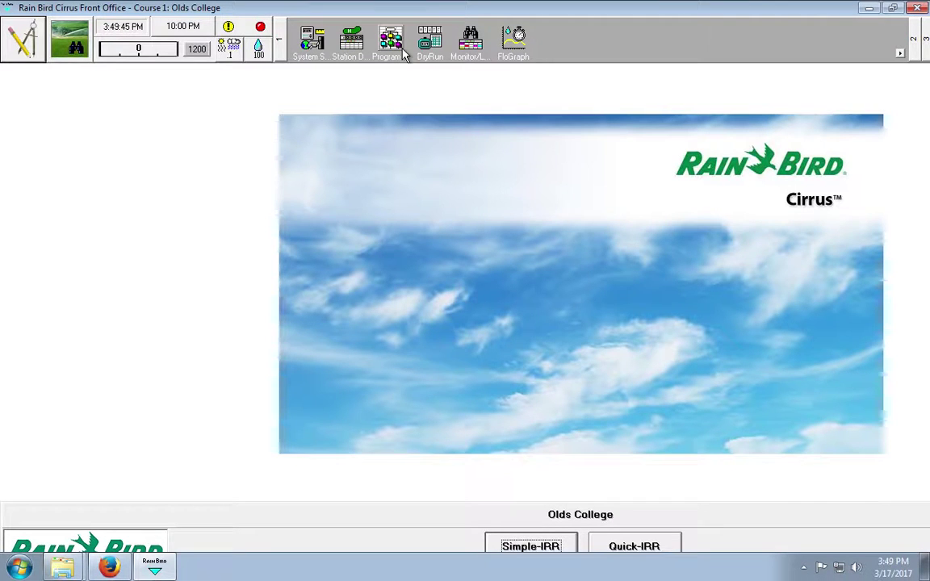
pyautogui.click(423, 49)
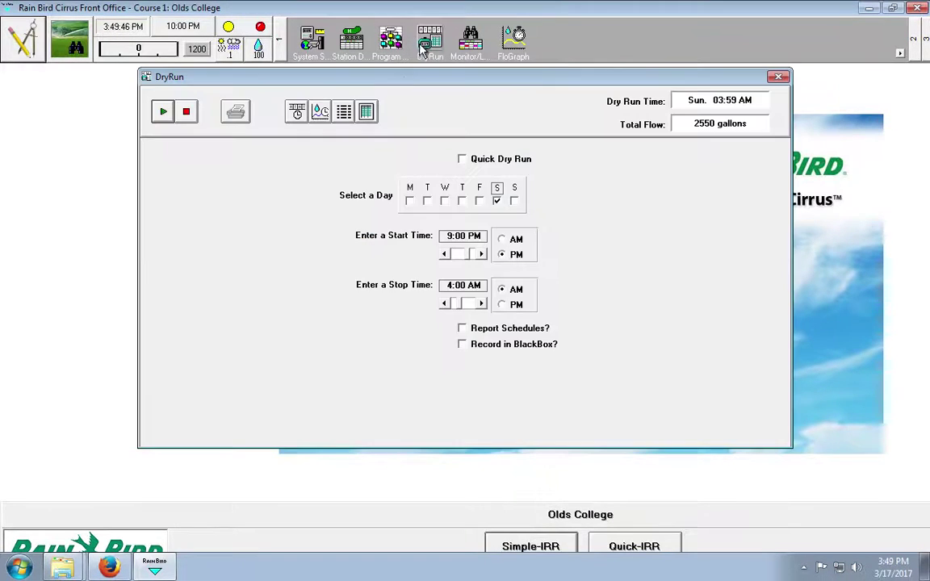
pyautogui.click(161, 113)
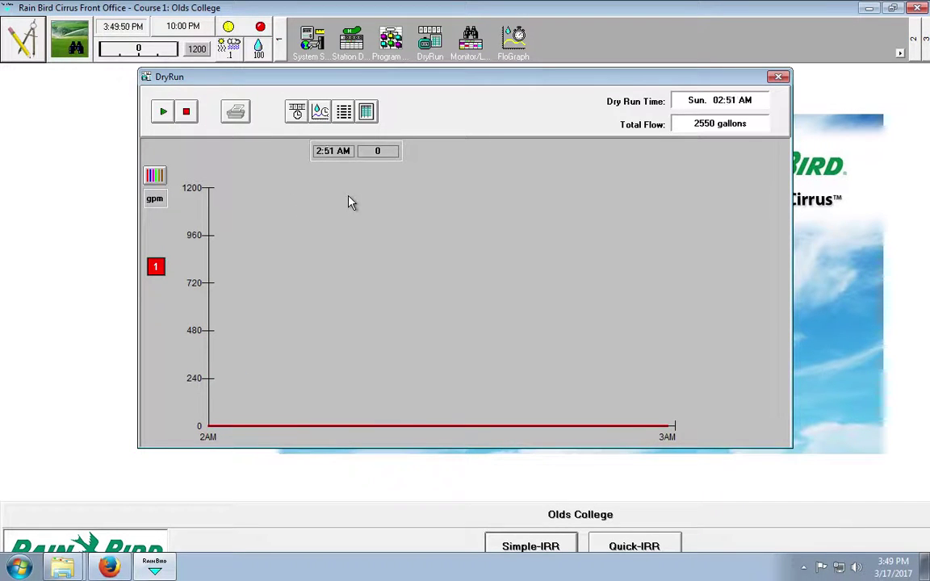
pyautogui.click(367, 115)
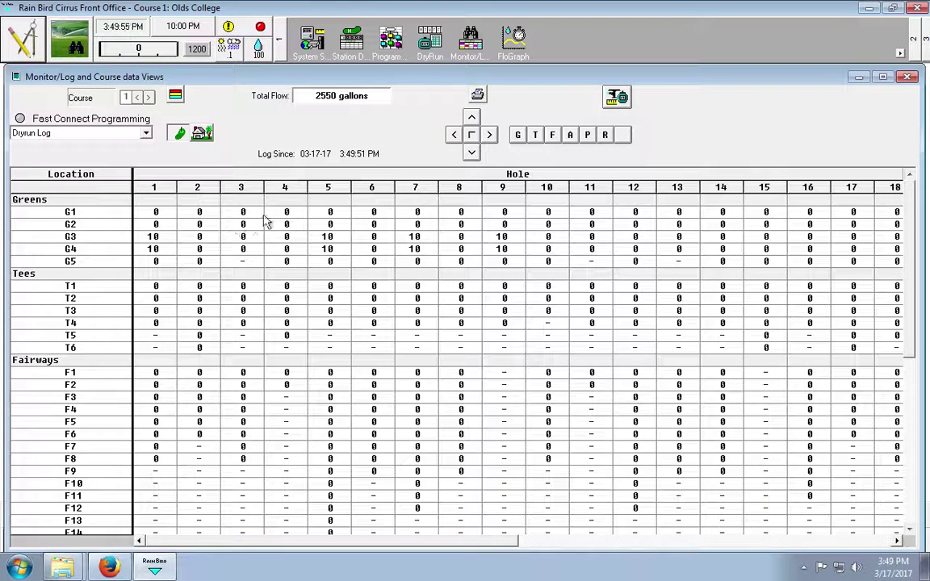
pyautogui.click(904, 78)
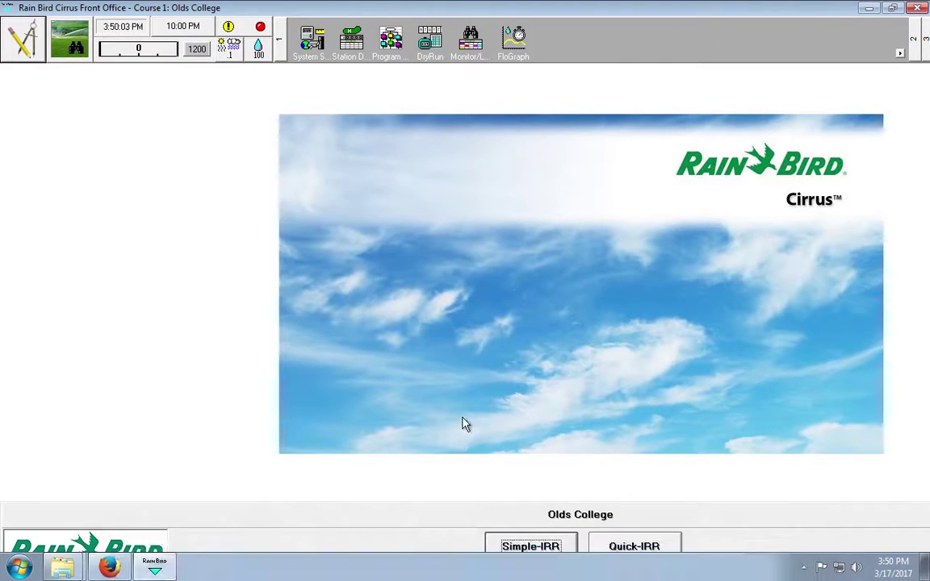
# - Switch the Front 9 Greens program back on in Program Detail
pyautogui.click(393, 42)
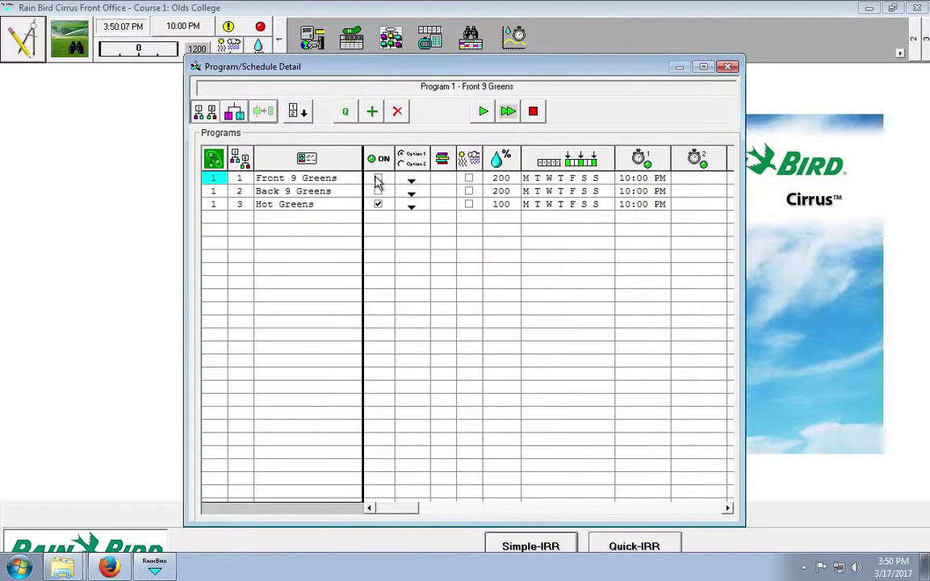
pyautogui.click(377, 180)
pyautogui.click(380, 192)
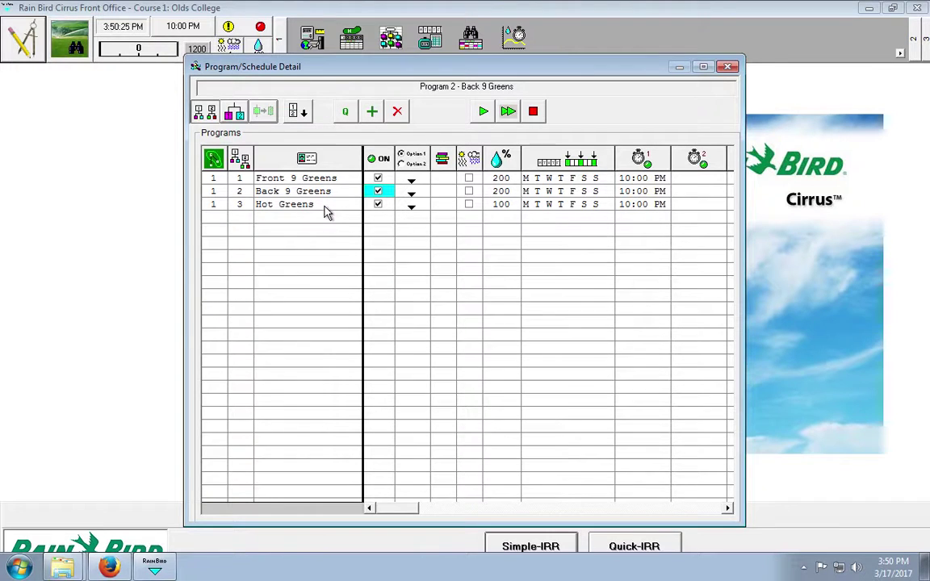
# - Set Hot Greens to skip-day scheduling with 1 skip day, showing 1/0
pyautogui.click(584, 207)
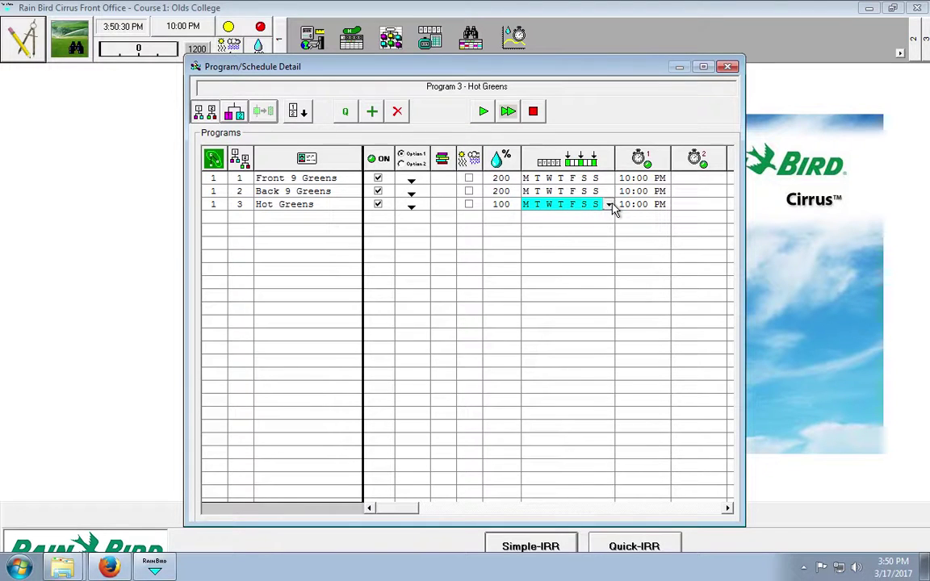
pyautogui.click(609, 205)
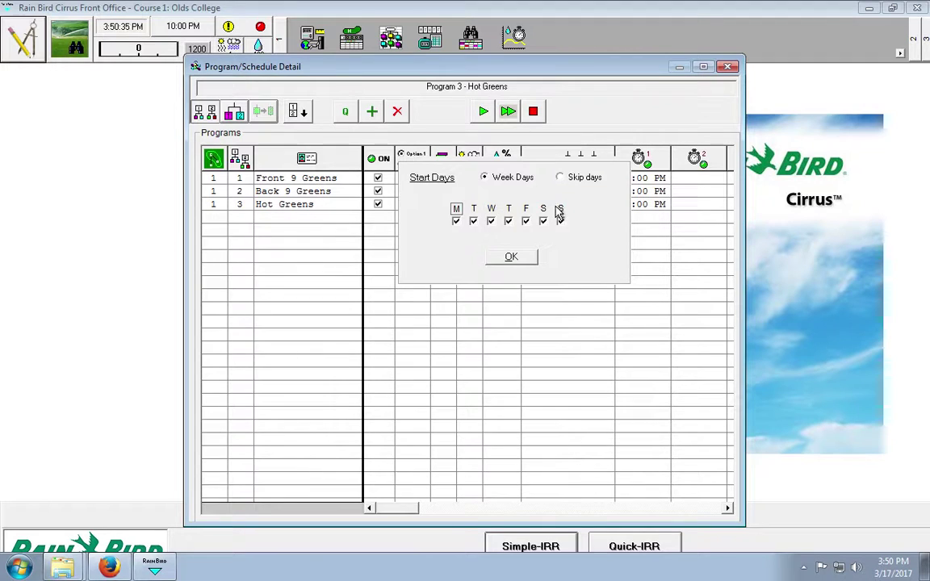
pyautogui.click(561, 178)
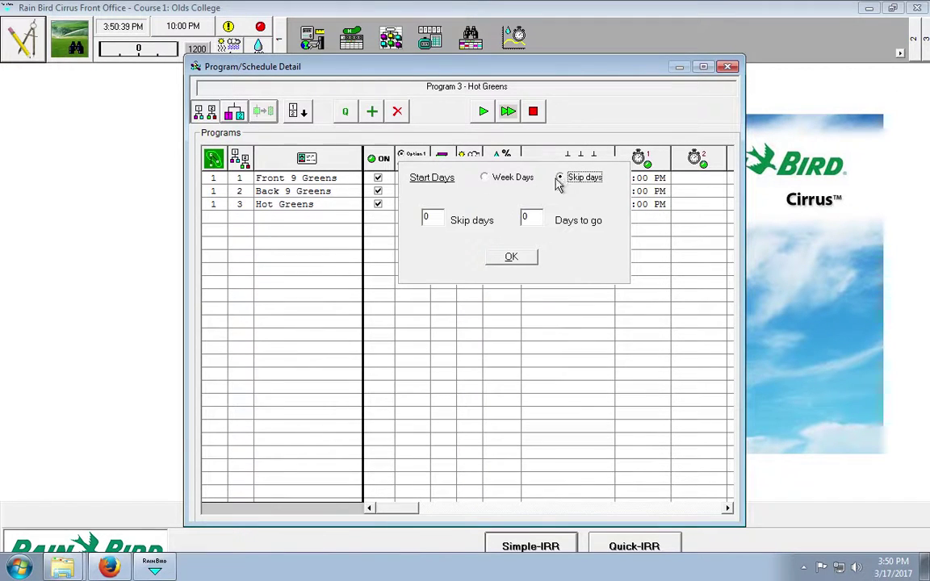
pyautogui.click(440, 216)
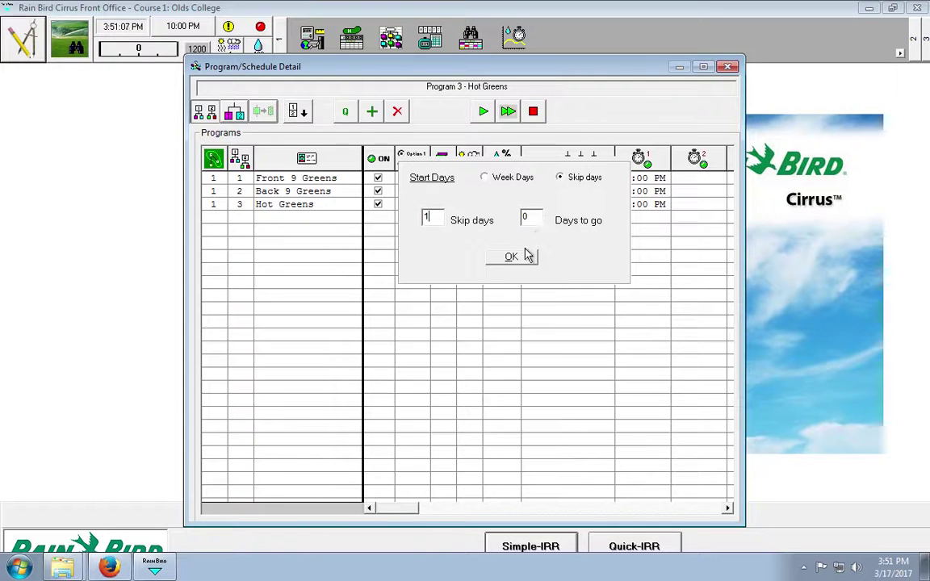
pyautogui.click(512, 257)
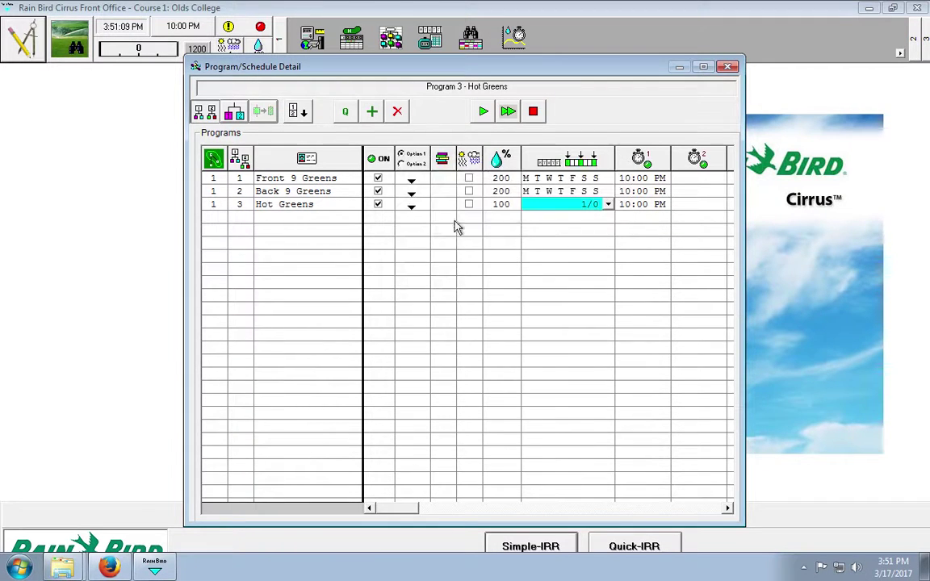
# - Set Front 9 Greens to skip days with 1 day to go, showing 1/1
pyautogui.click(331, 182)
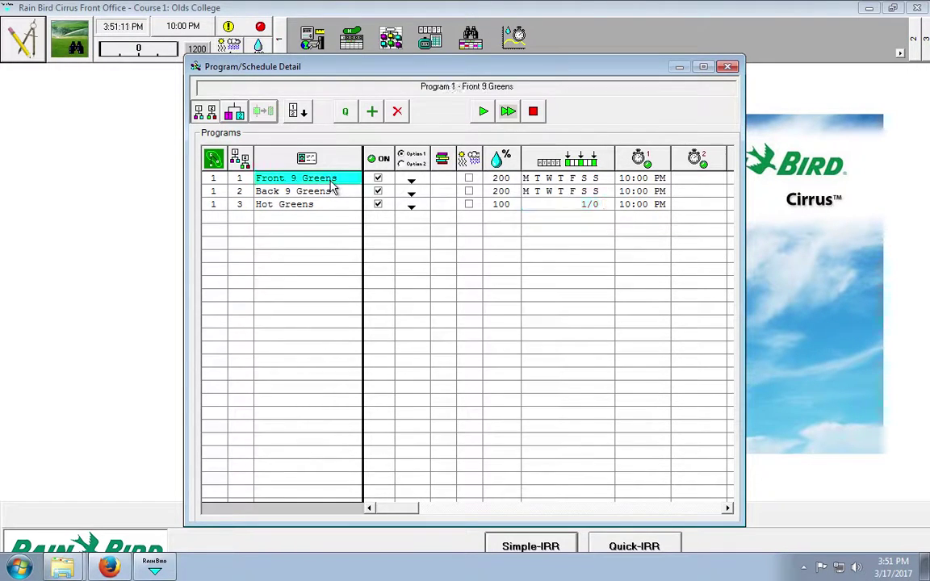
pyautogui.click(324, 202)
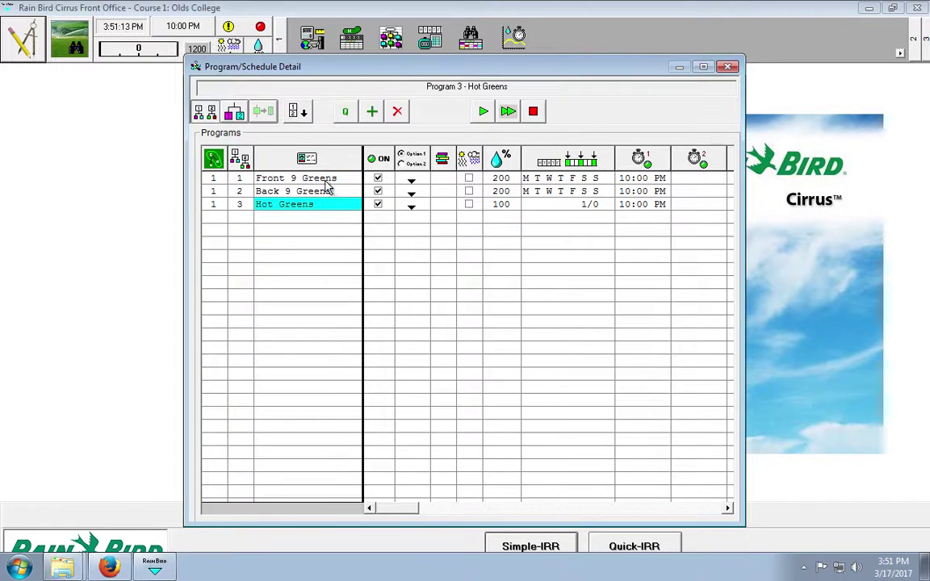
pyautogui.click(326, 180)
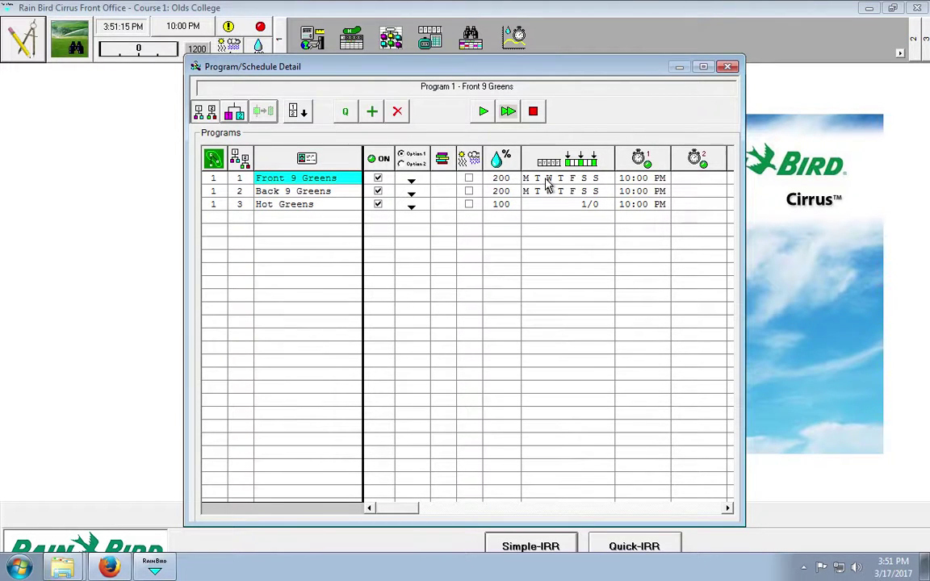
pyautogui.click(575, 179)
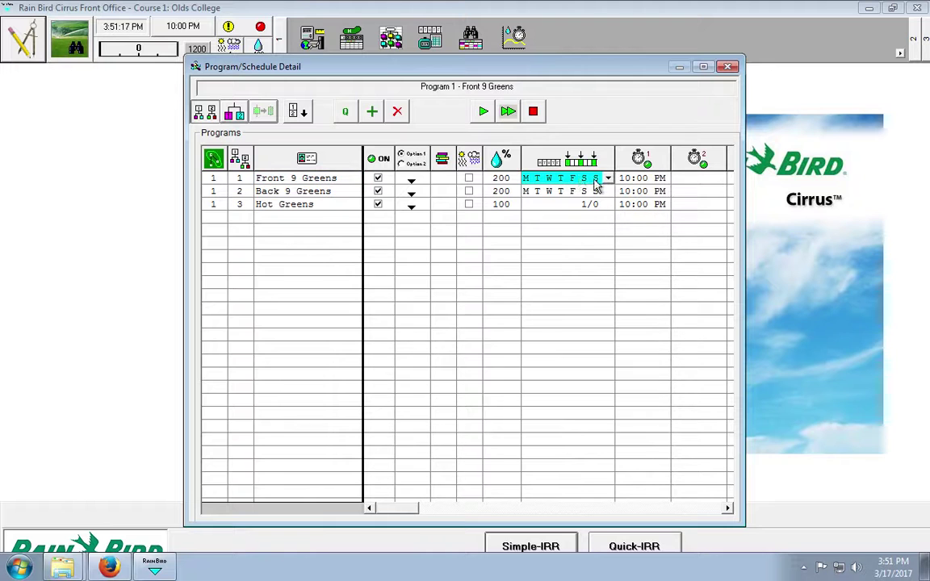
pyautogui.click(609, 179)
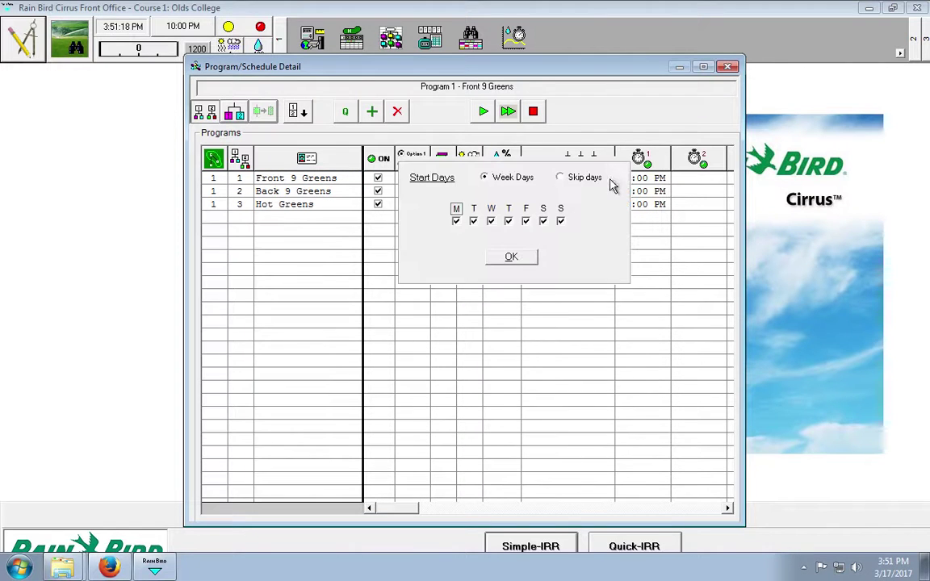
pyautogui.click(562, 179)
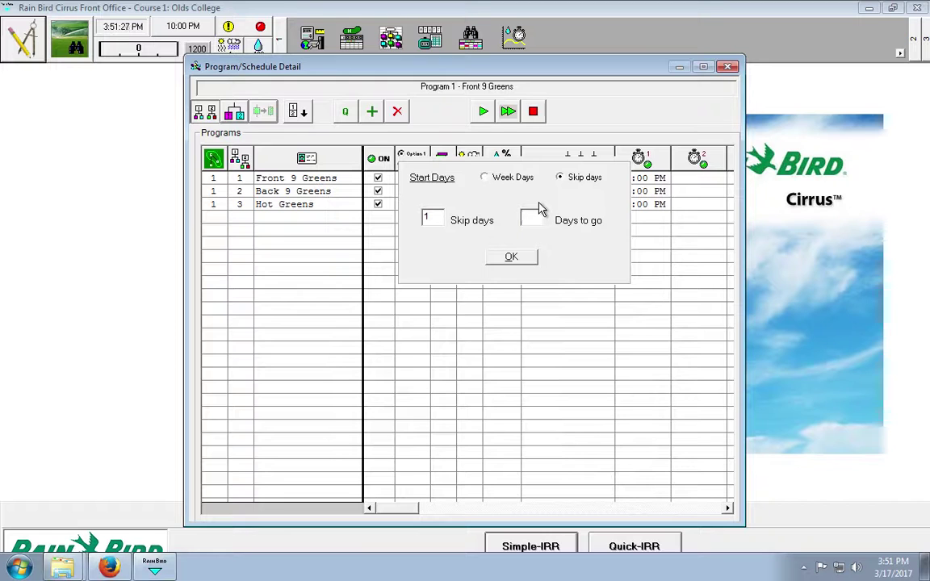
pyautogui.write('1')
pyautogui.click(515, 258)
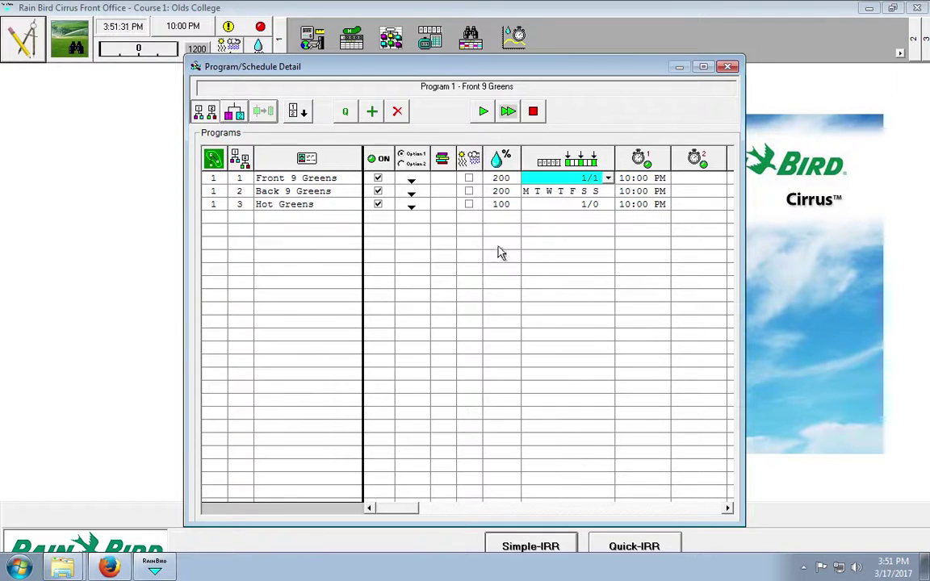
pyautogui.click(506, 205)
# - Change Program 3 'Hot Greens' watering percentage from 100% to 200%
pyautogui.click(506, 207)
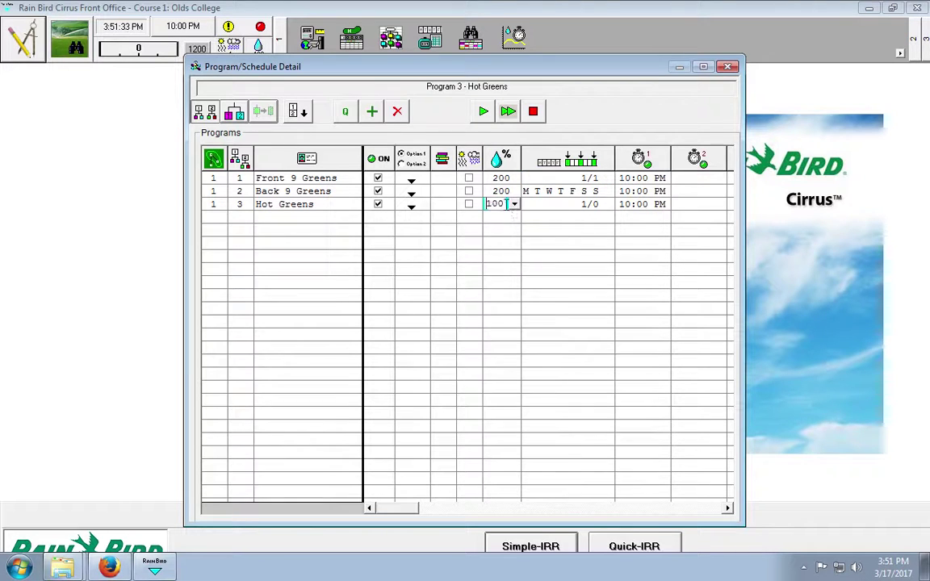
pyautogui.moveTo(506, 204); pyautogui.dragTo(488, 204)
pyautogui.write('2')
pyautogui.click(469, 205)
pyautogui.click(450, 207)
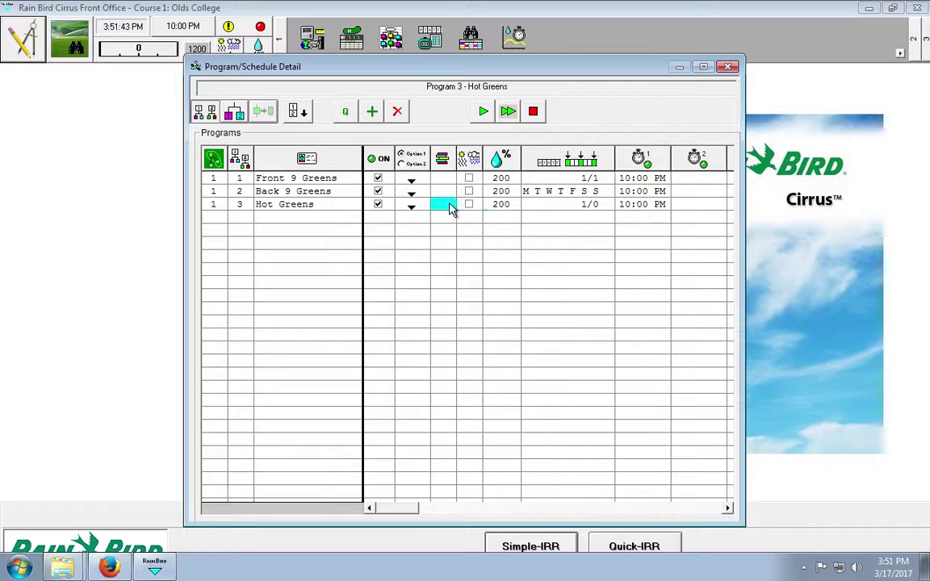
# - Close the Program/Schedule Detail window, returning to the Olds College main screen
pyautogui.click(726, 68)
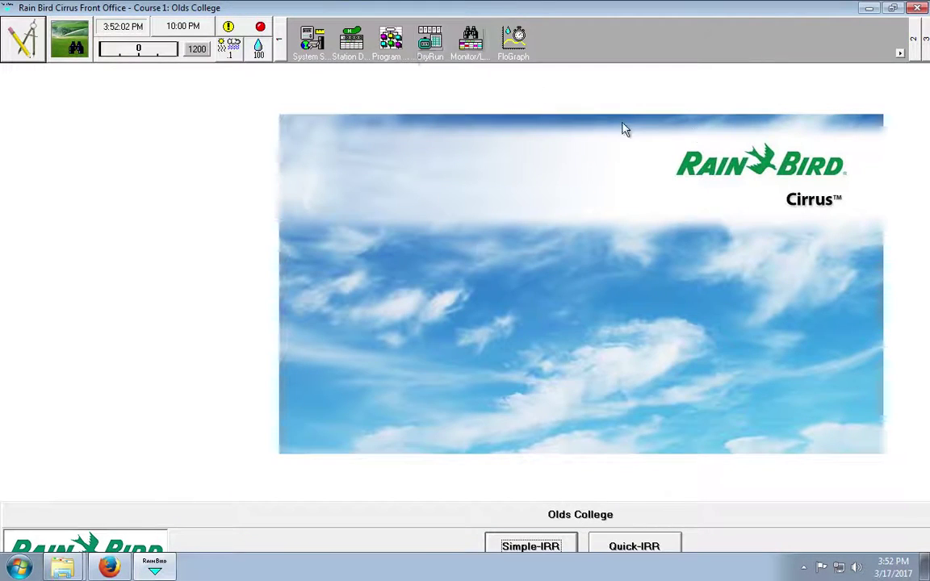